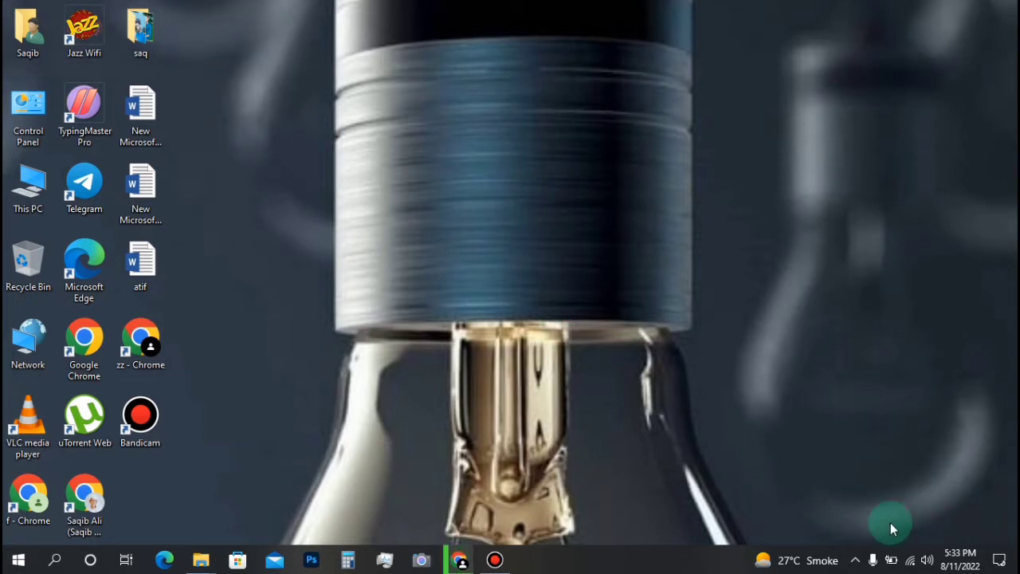
View the desktop's personalization background settings and close the Settings window
right_click(513, 118)
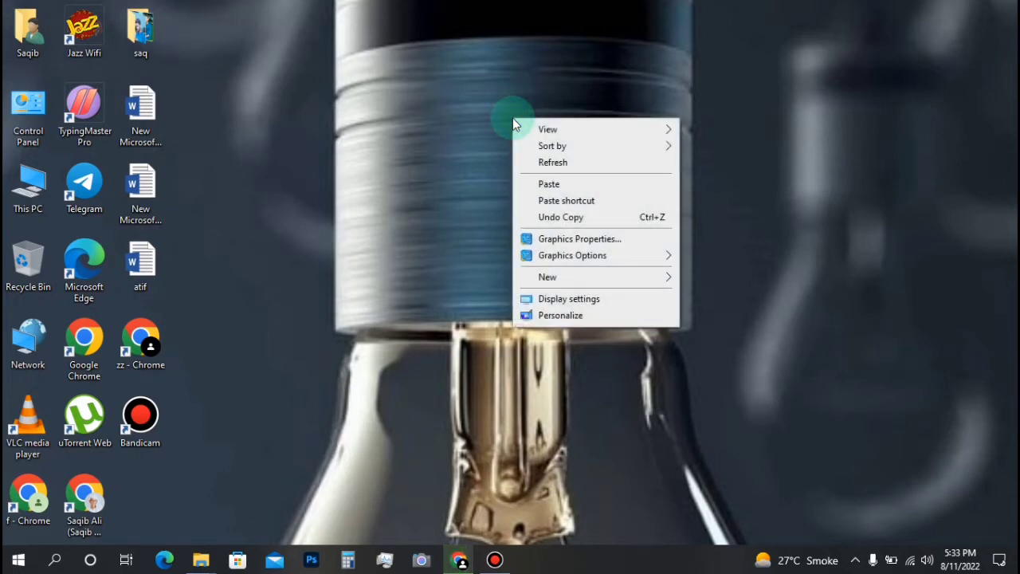
left_click(566, 315)
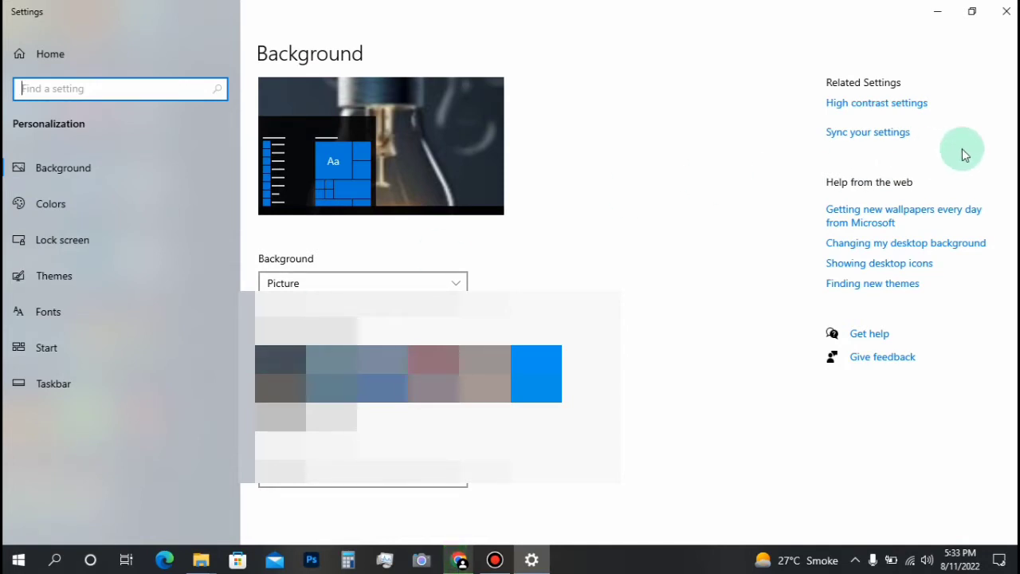
left_click(1008, 11)
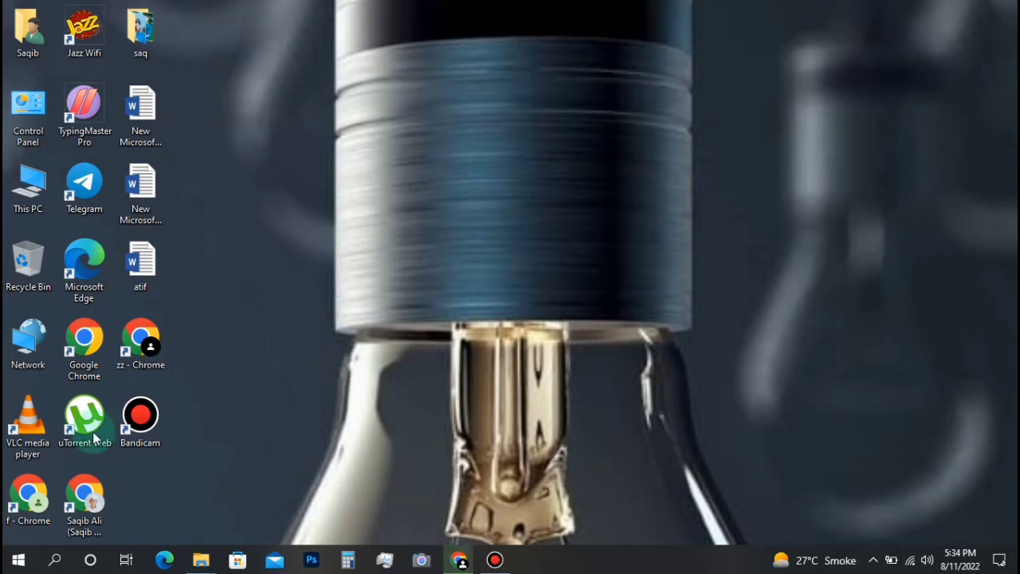
Switch to Chrome using the personal profile shortcut on the desktop and maximize its window
left_click(80, 492)
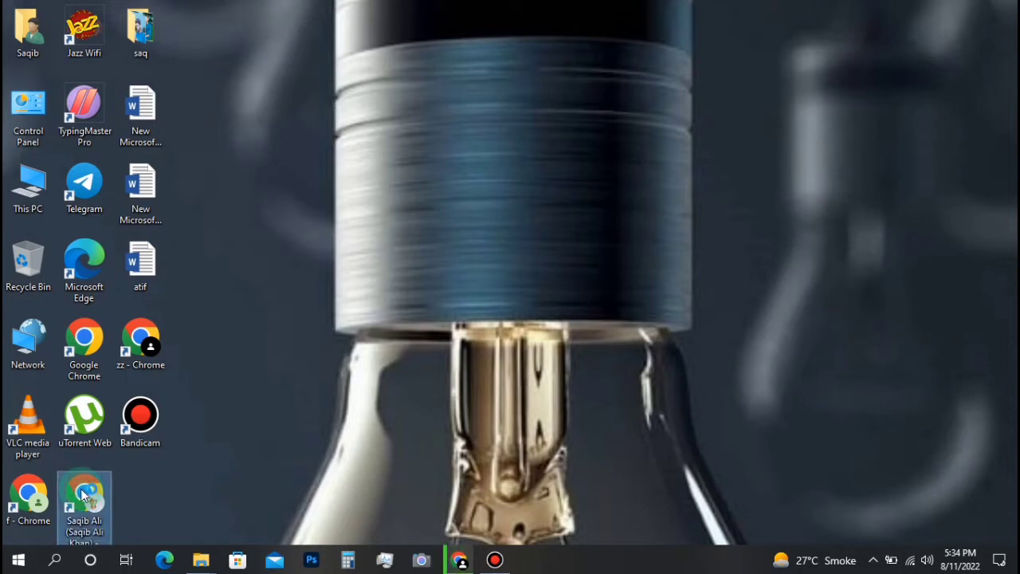
double_click(80, 491)
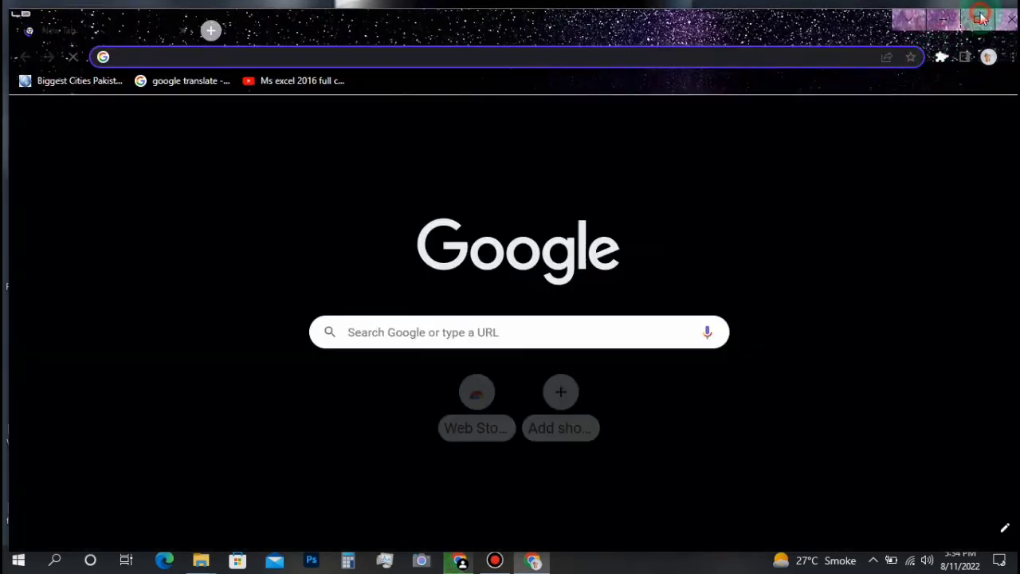
left_click(978, 16)
Search Google for "windows 10 activation batch file github"
left_click(303, 32)
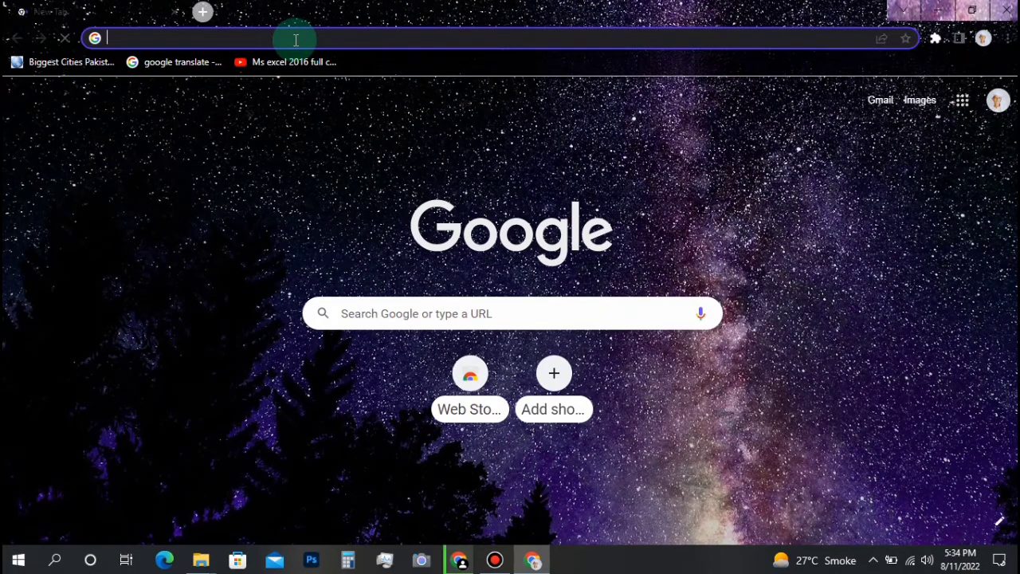
type("windo")
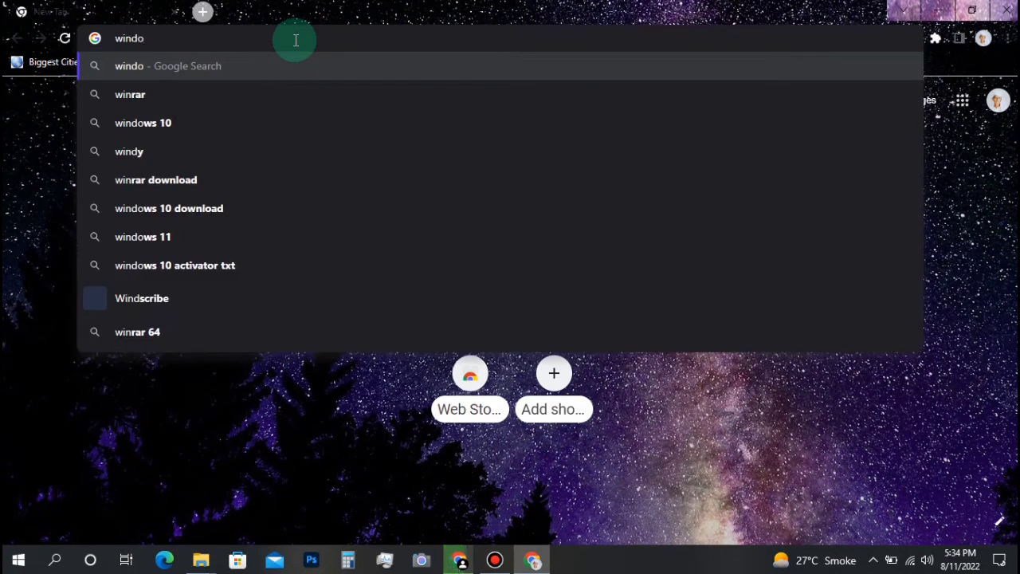
type("ws")
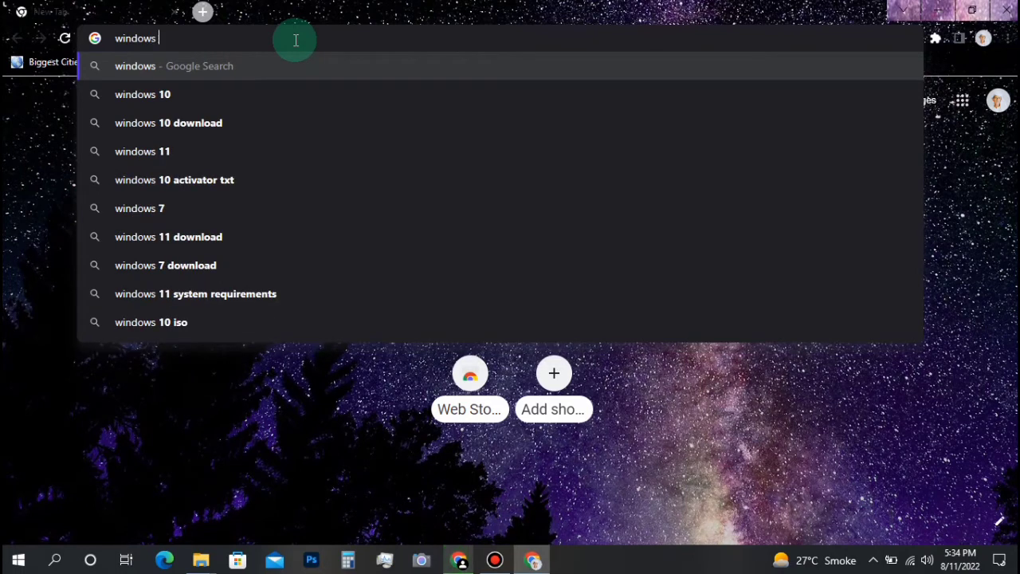
type(" 10 ac")
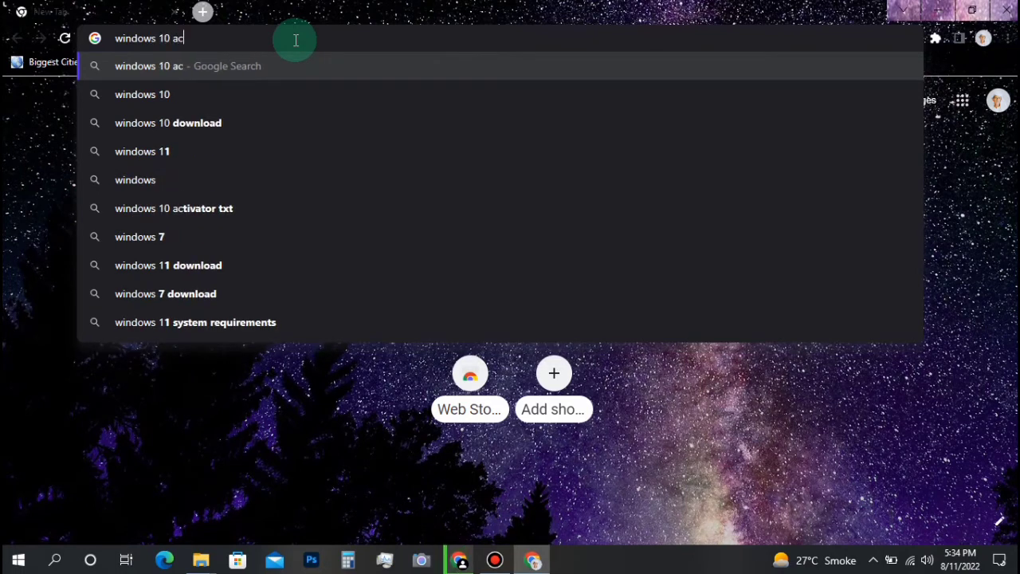
type("tivati")
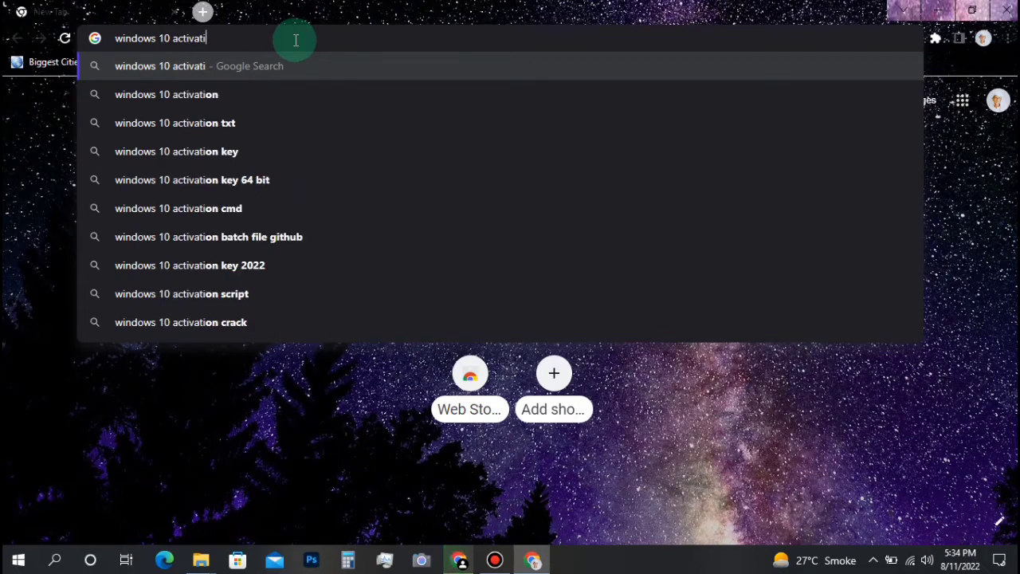
type("on b")
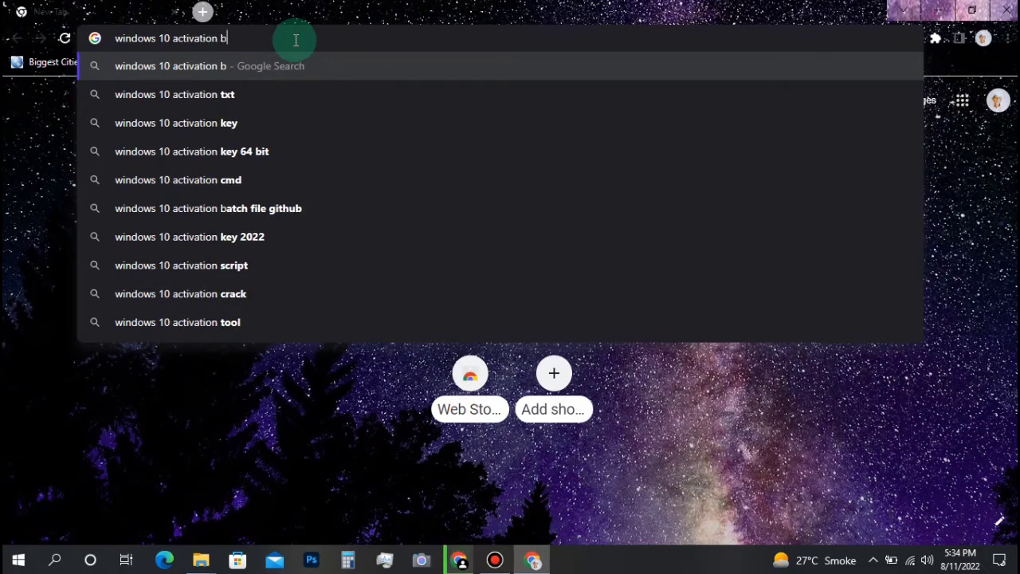
type("at")
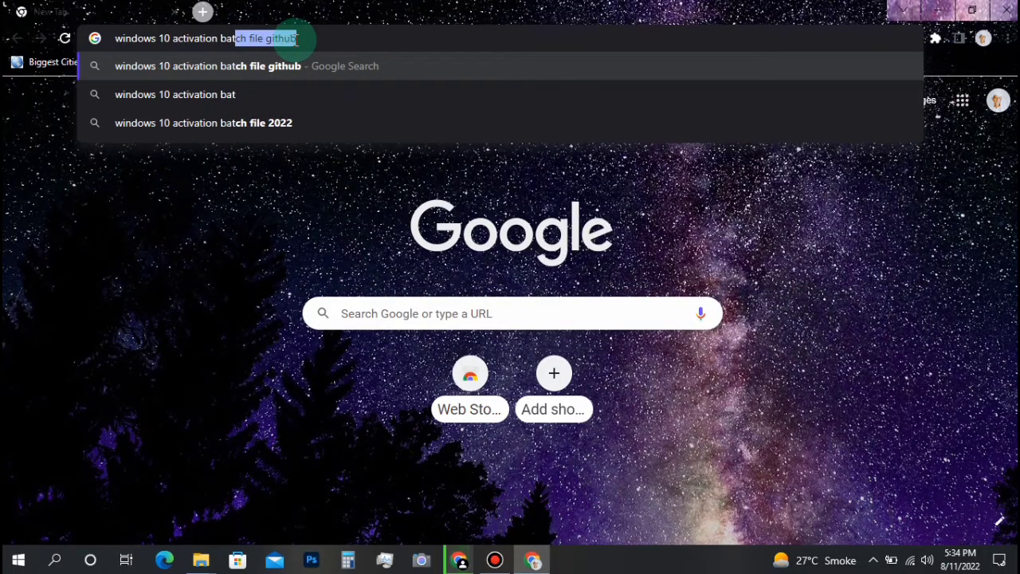
left_click(305, 39)
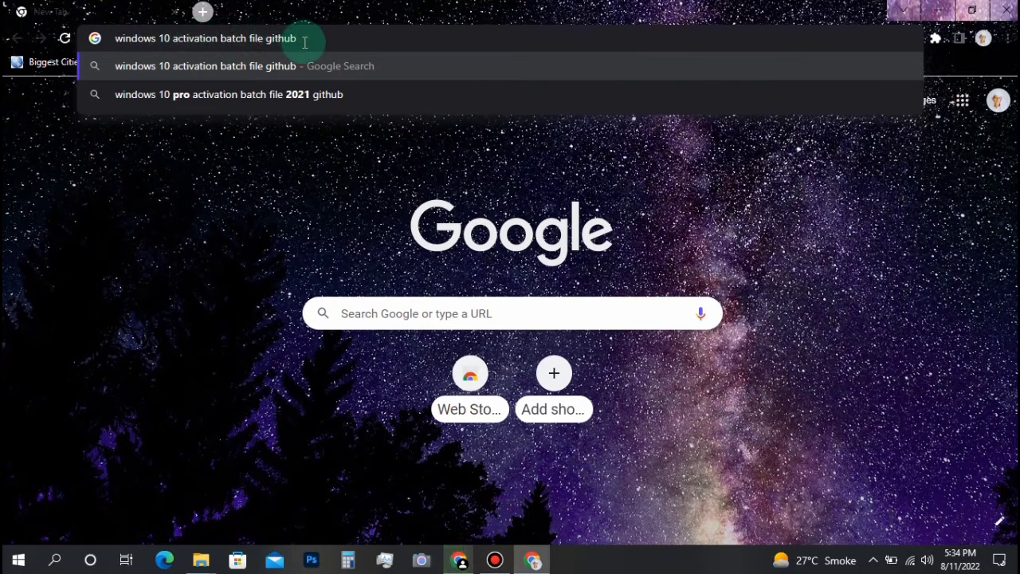
key("Return")
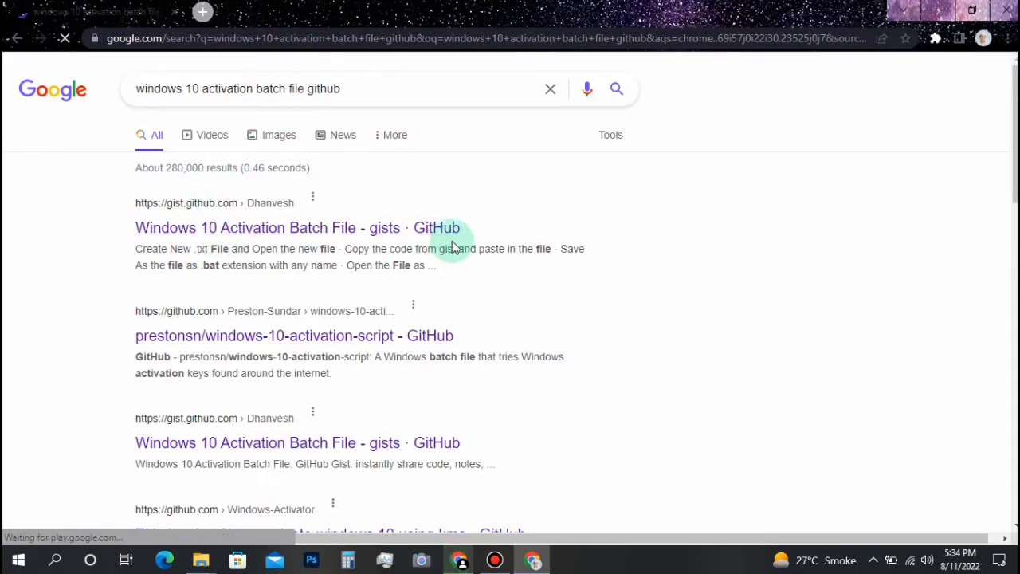
Open the first search result, the Windows 10 Activation Batch File gist, and bring its script into view
left_click(286, 227)
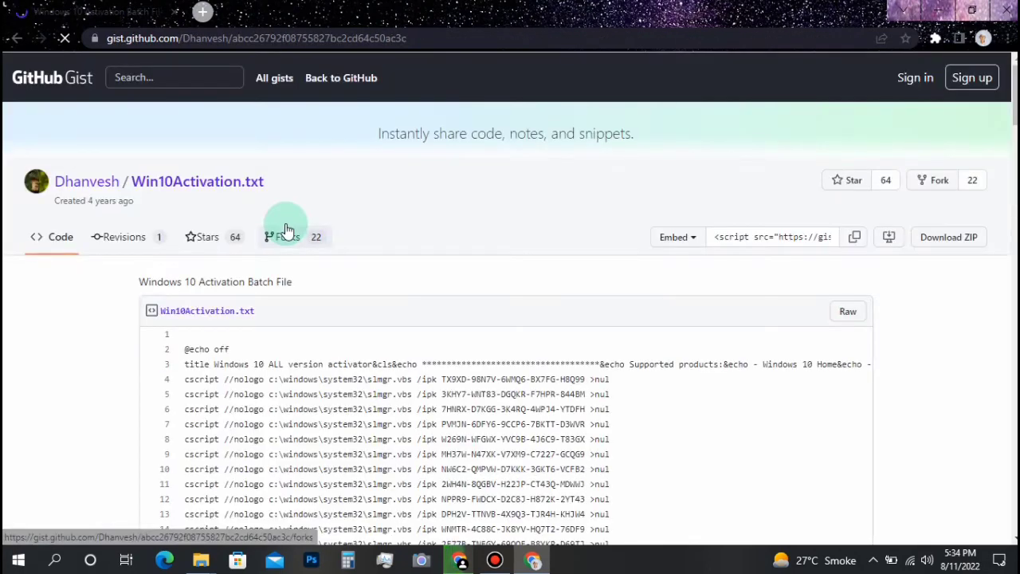
scroll(1008, 123, "down", 3)
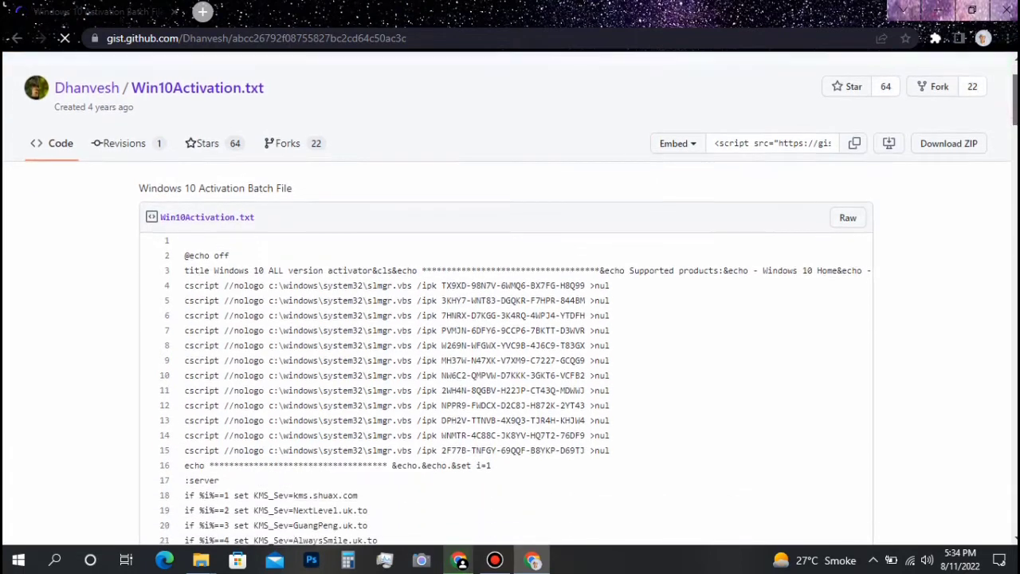
scroll(1007, 124, "down", 1)
scroll(1007, 123, "up", 1)
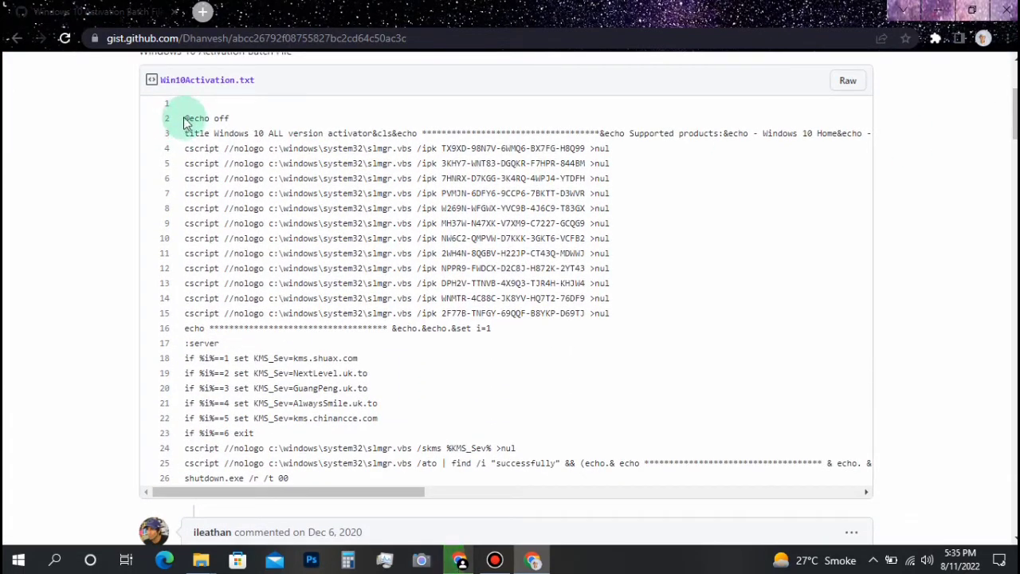
left_click_drag(185, 117, 290, 103)
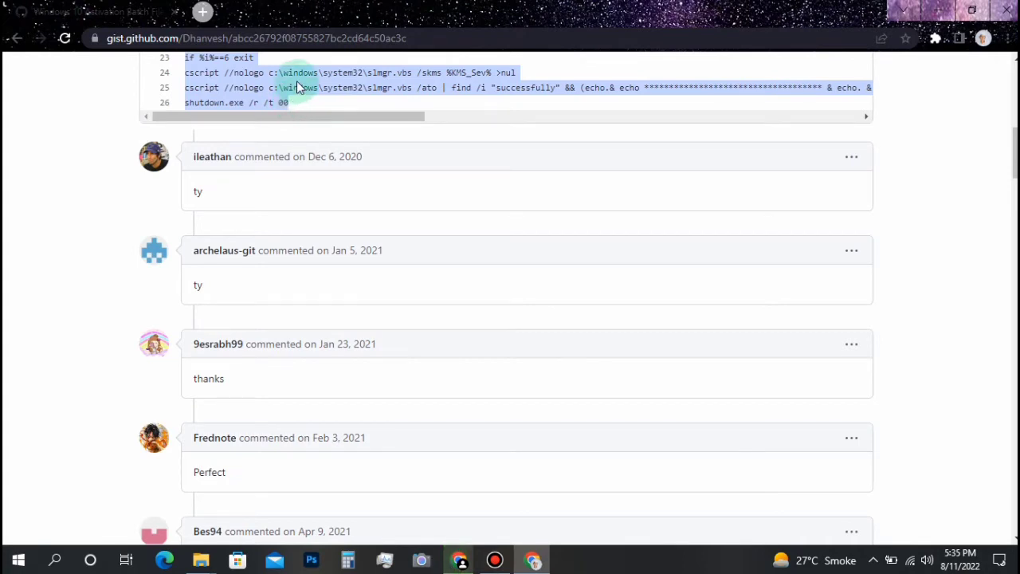
right_click(295, 82)
left_click(328, 94)
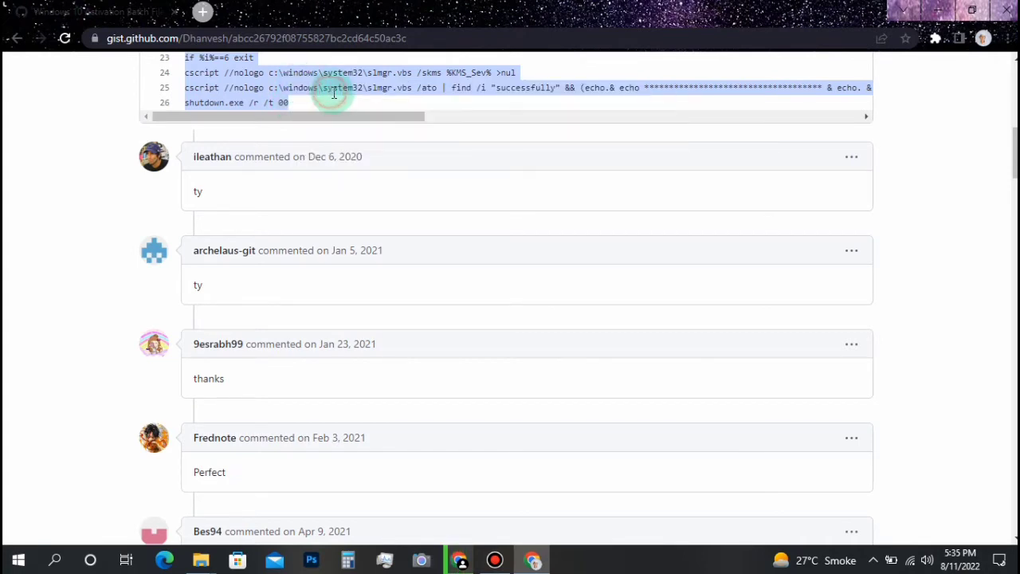
left_click_drag(1014, 137, 992, 91)
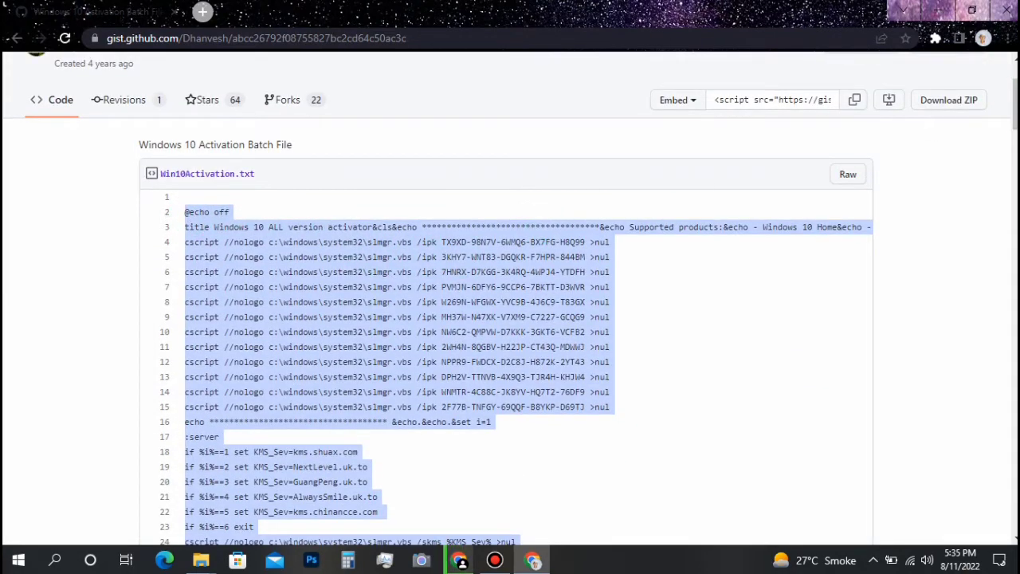
scroll(414, 372, "down", 3)
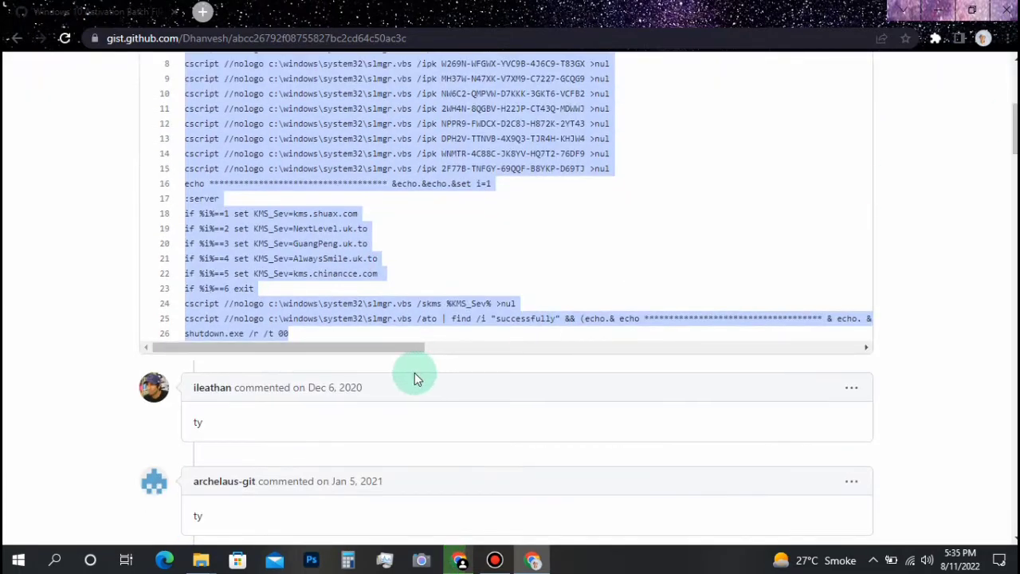
right_click(490, 138)
left_click(514, 151)
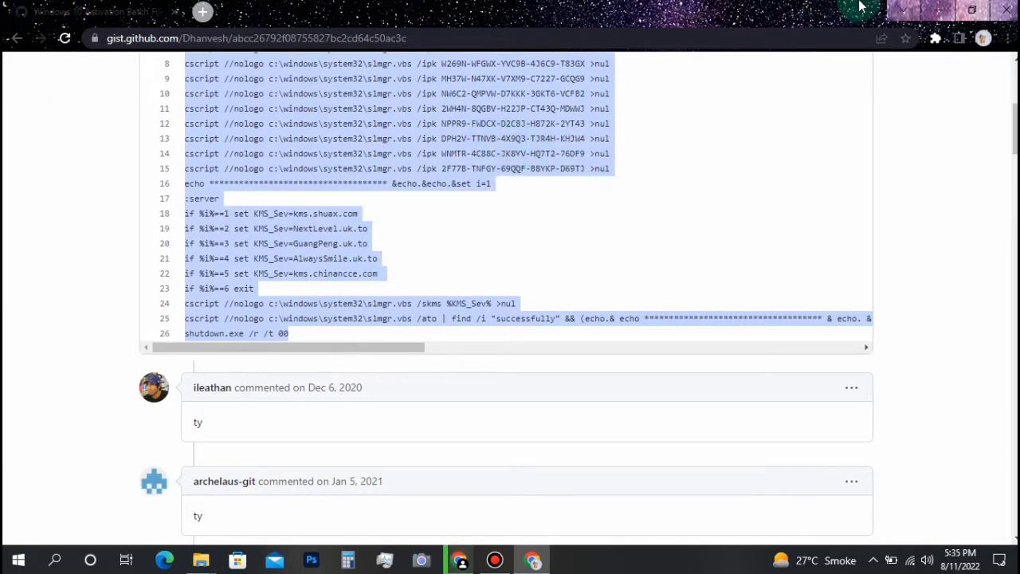
Minimize the browser, refresh the desktop and open a blank Notepad document through the Run dialog
left_click(932, 8)
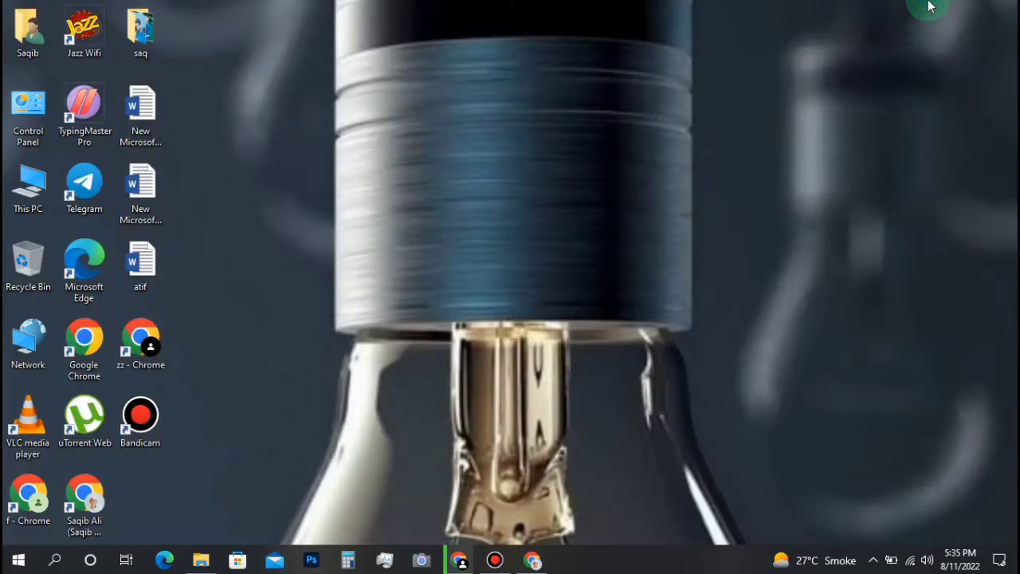
right_click(478, 40)
left_click(517, 84)
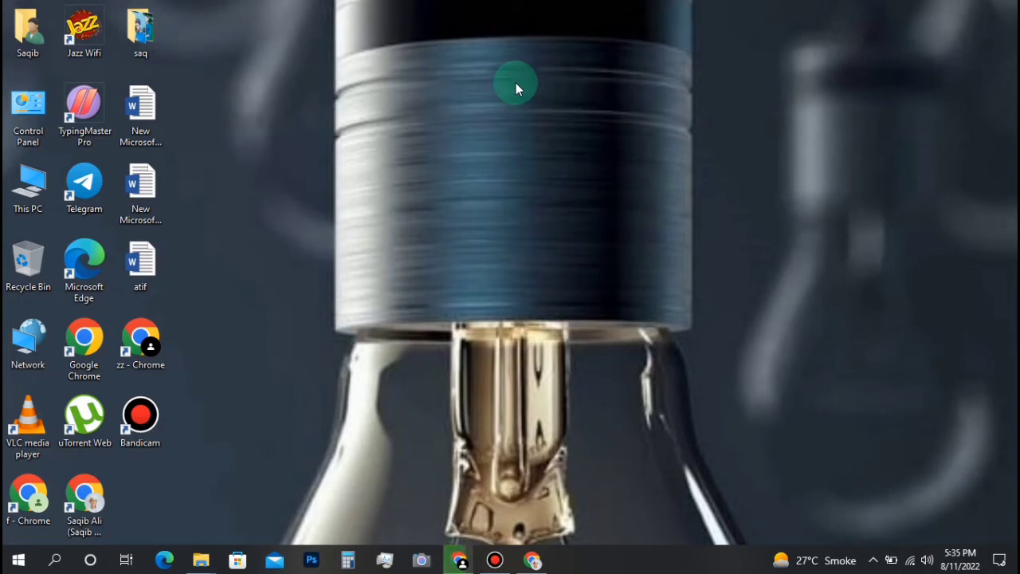
key("super+r")
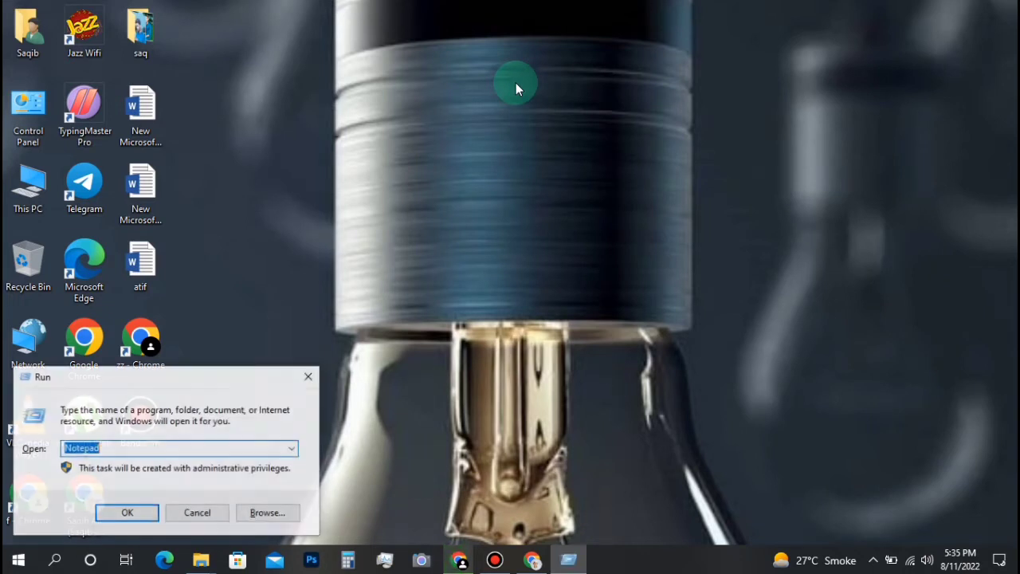
left_click(102, 448)
left_click(138, 514)
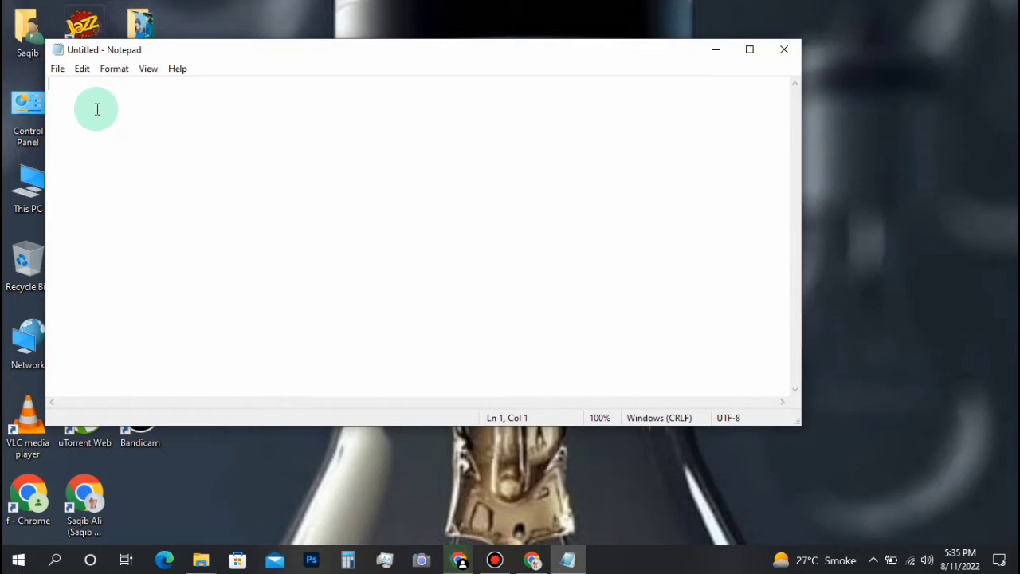
Paste the copied activation script with its product keys into the blank document and move the Notepad window clear of the desktop icons
left_click(170, 113)
right_click(171, 112)
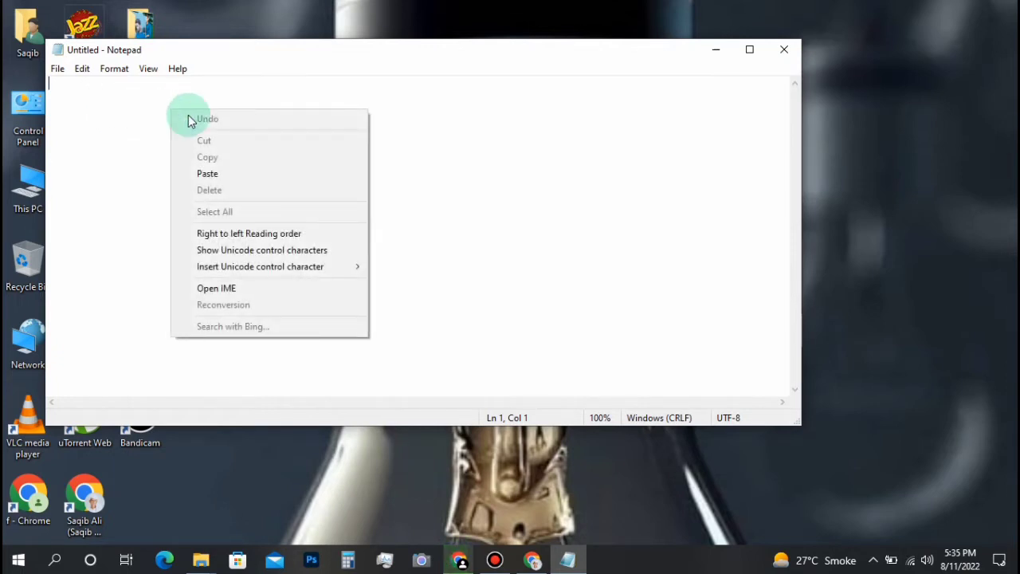
left_click(231, 169)
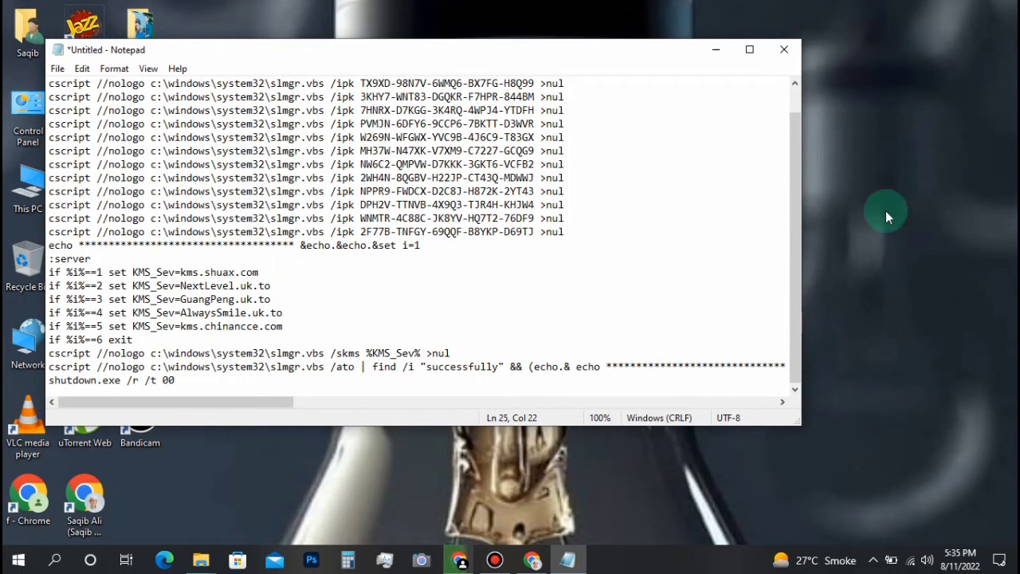
scroll(788, 159, "up", 1)
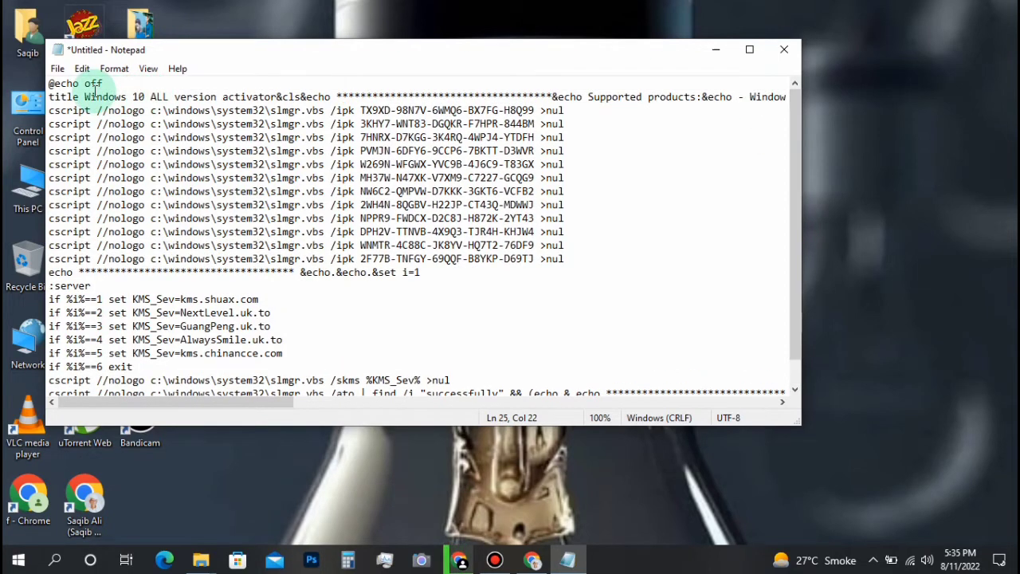
left_click_drag(349, 52, 516, 57)
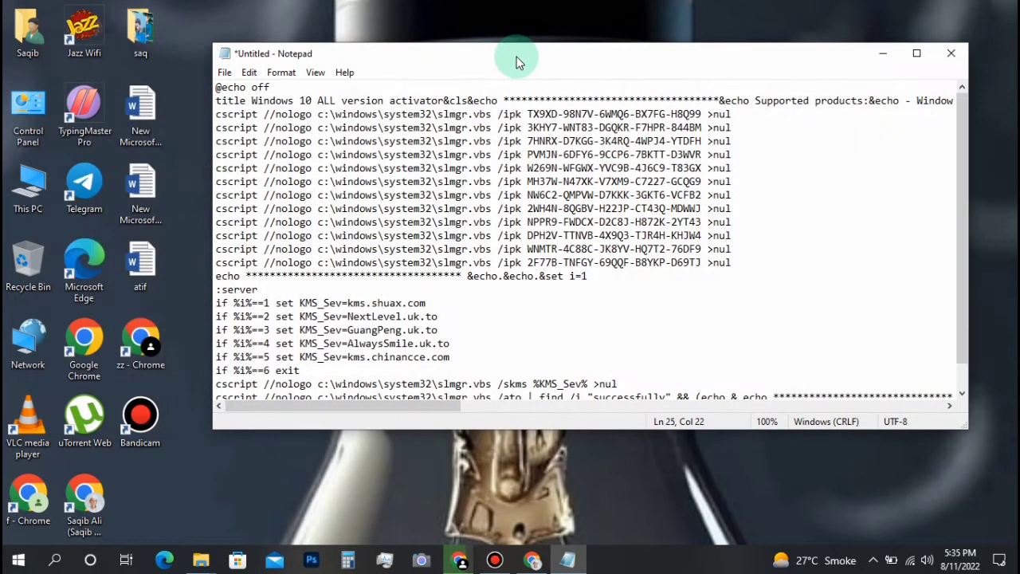
Begin saving the script as a new file on the Desktop and set its encoding to ANSI
left_click(226, 76)
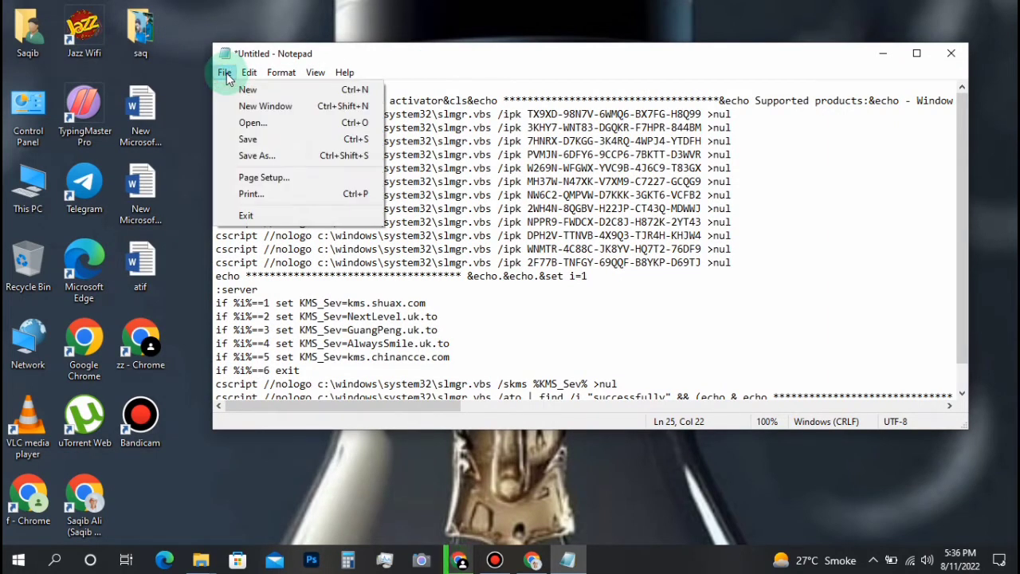
left_click(291, 157)
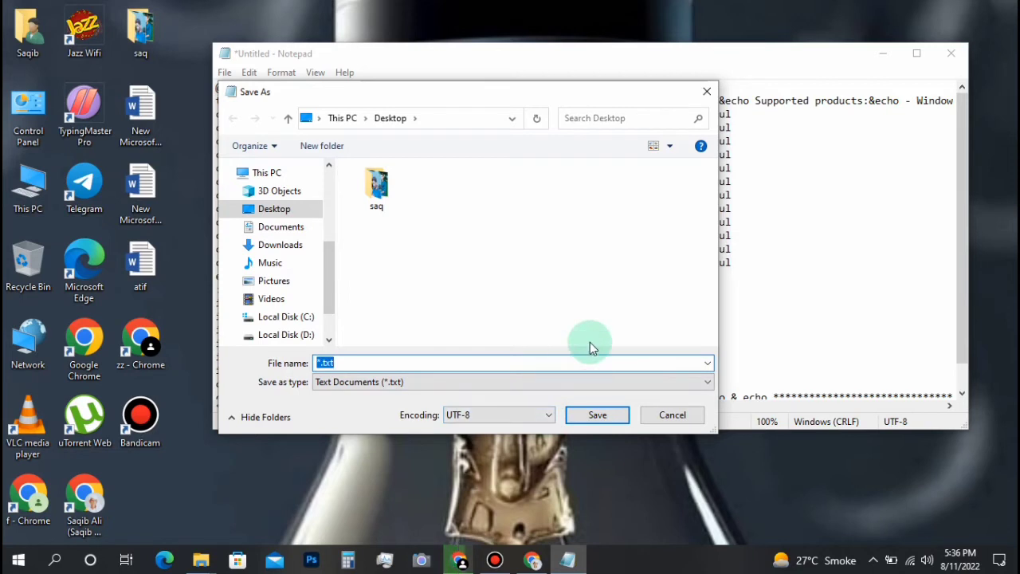
left_click(548, 415)
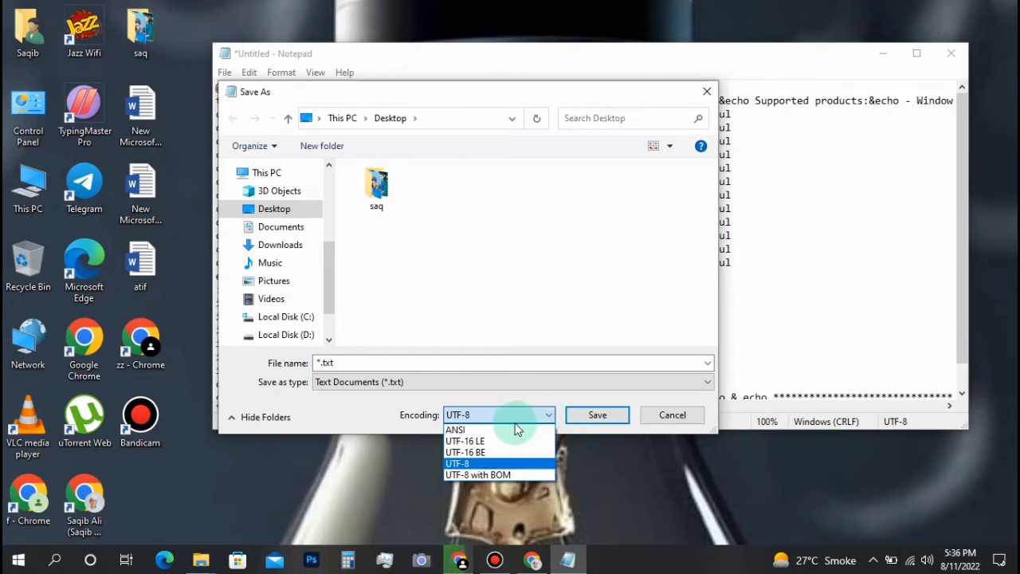
left_click(470, 420)
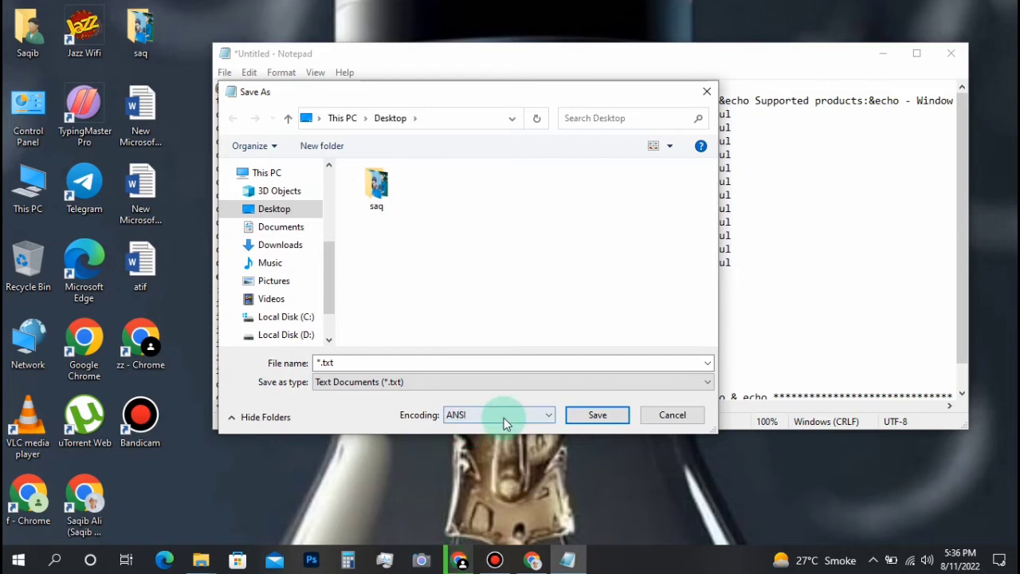
left_click(550, 415)
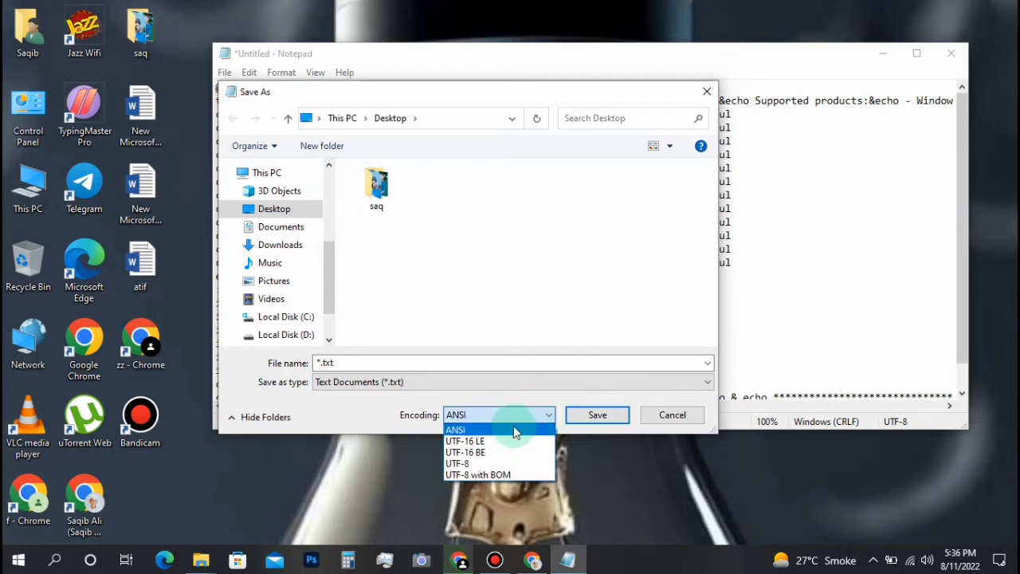
left_click(513, 429)
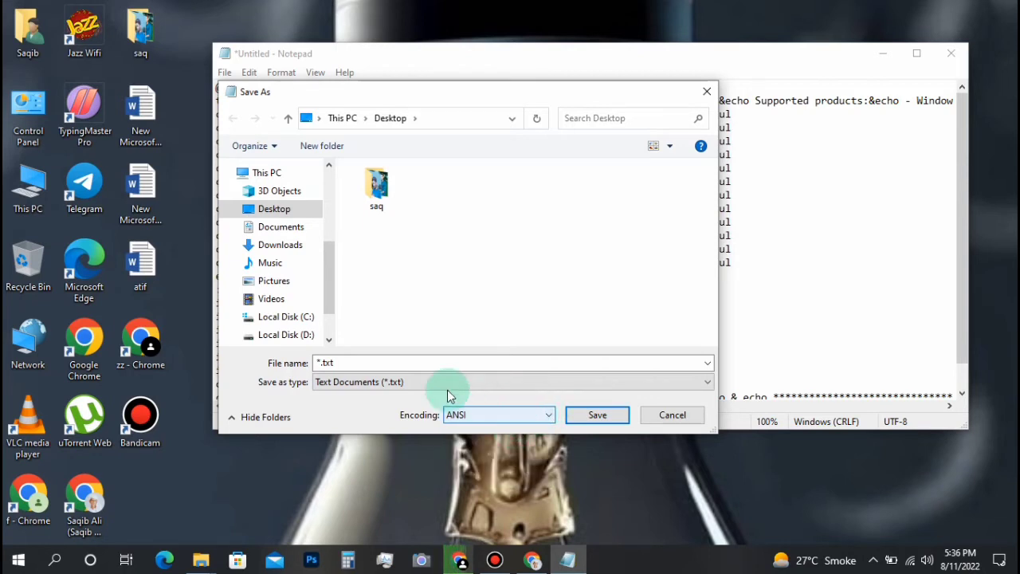
Name the file with the owner's first name followed by "2.bat", keep ANSI encoding, and save it to the Desktop
left_click(341, 362)
double_click(341, 362)
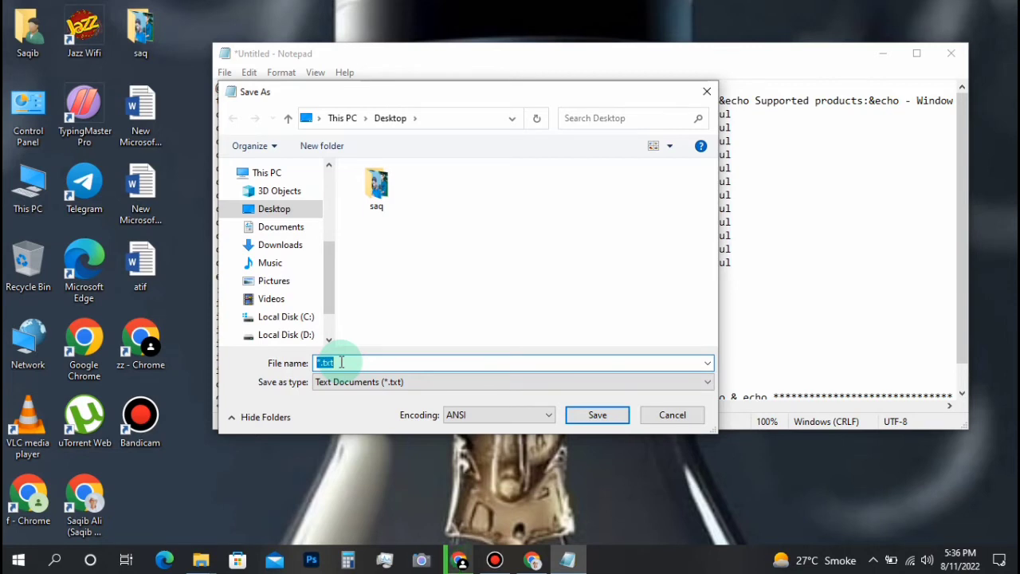
type("sa")
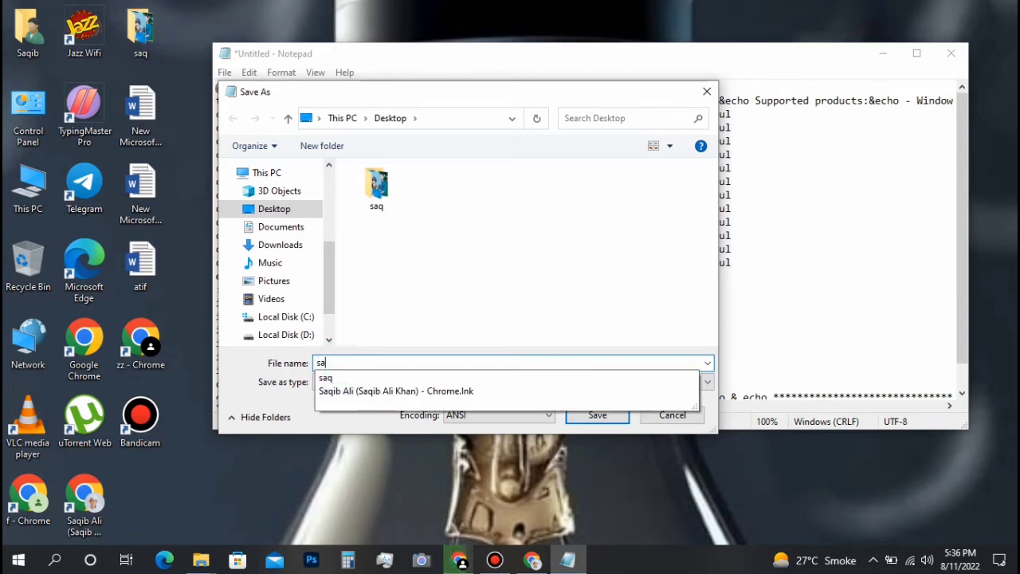
type("qib")
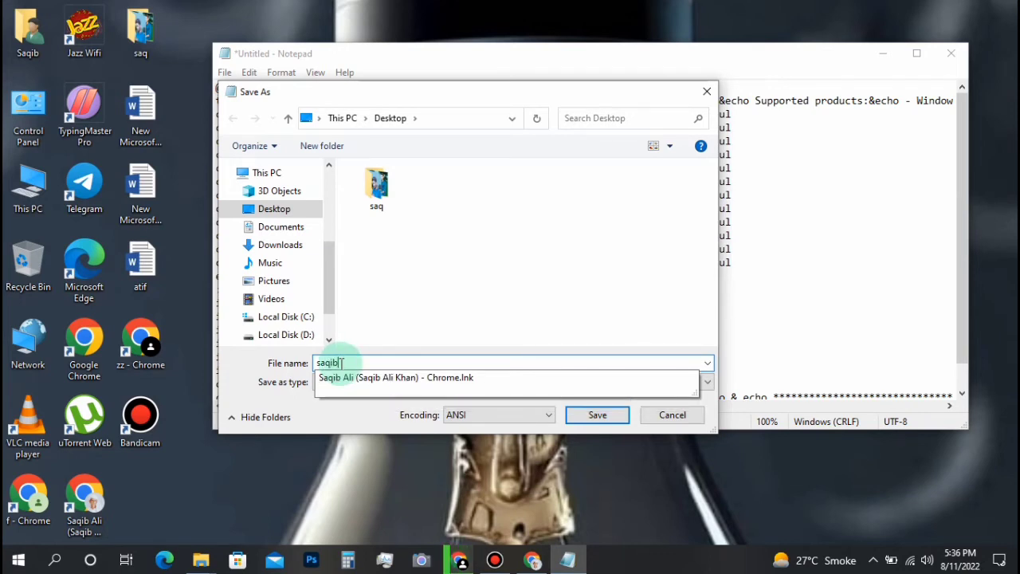
type("2.")
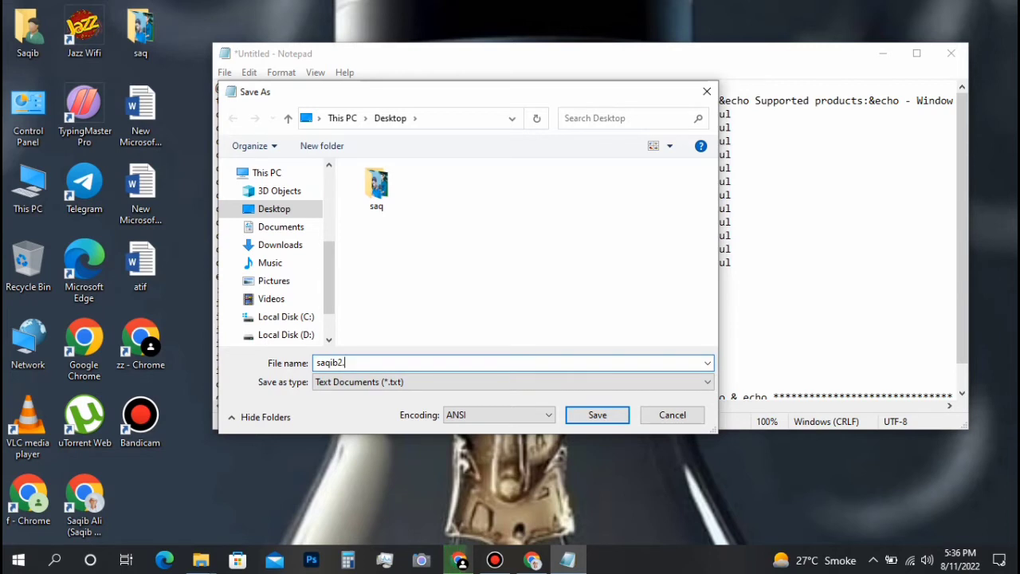
type("bat")
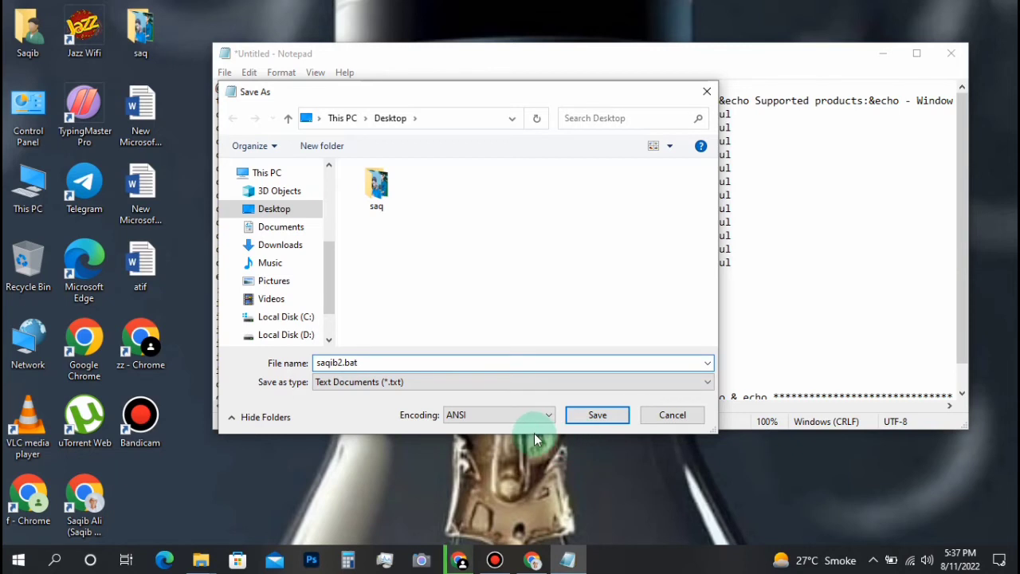
left_click(546, 415)
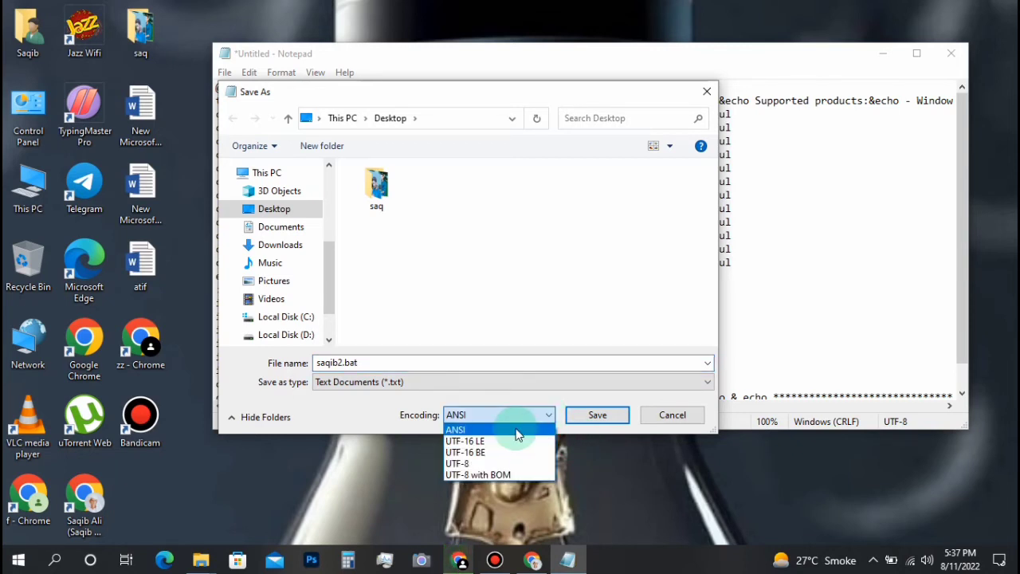
left_click(517, 428)
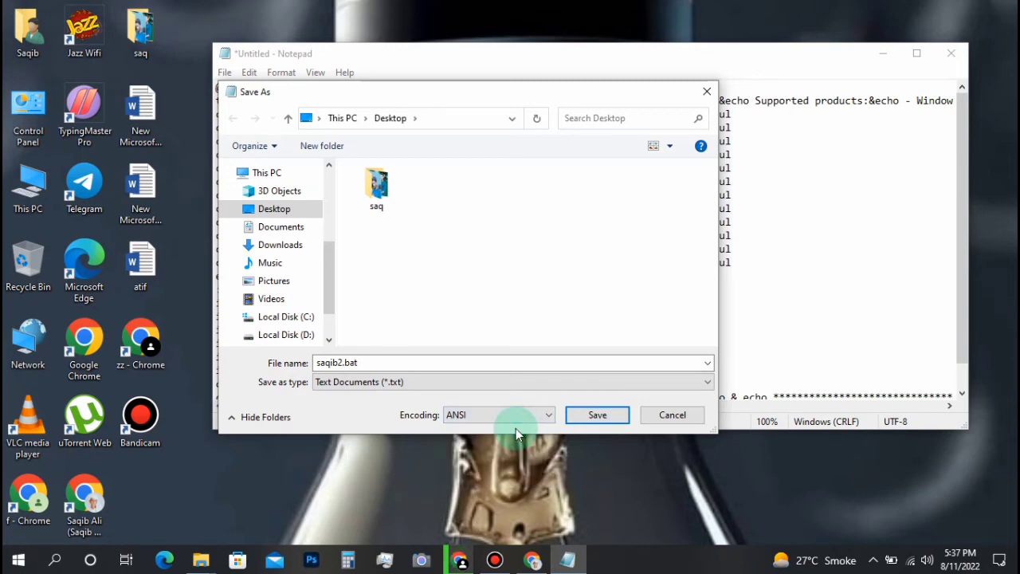
left_click(597, 415)
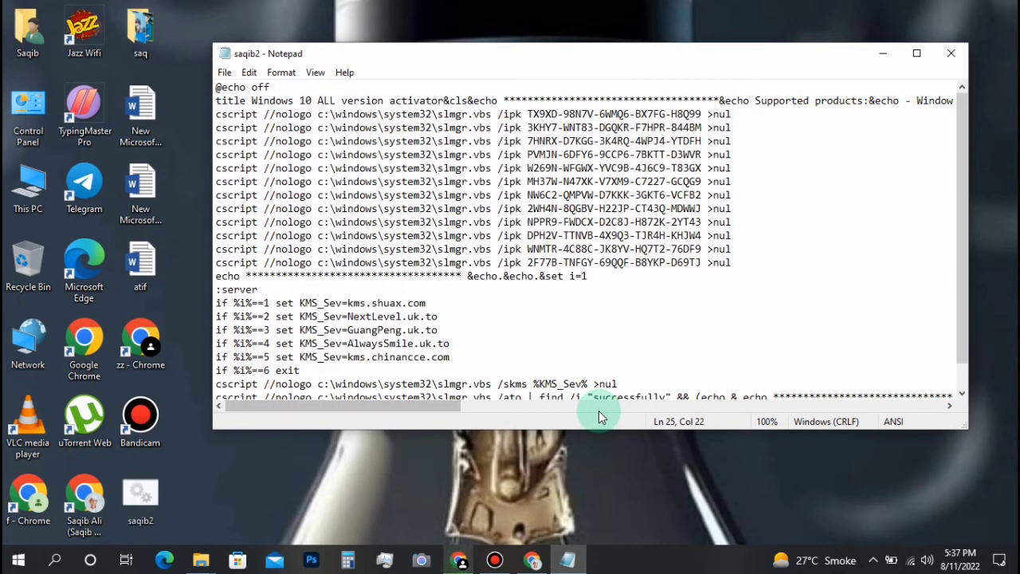
Minimize the Notepad window and locate the saved batch file on the desktop
left_click(167, 500)
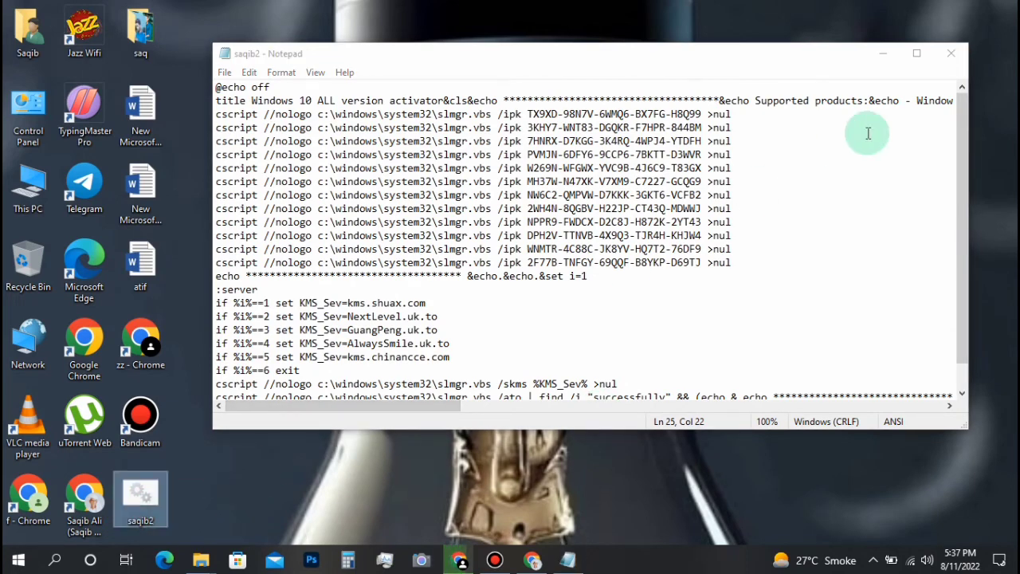
left_click(885, 53)
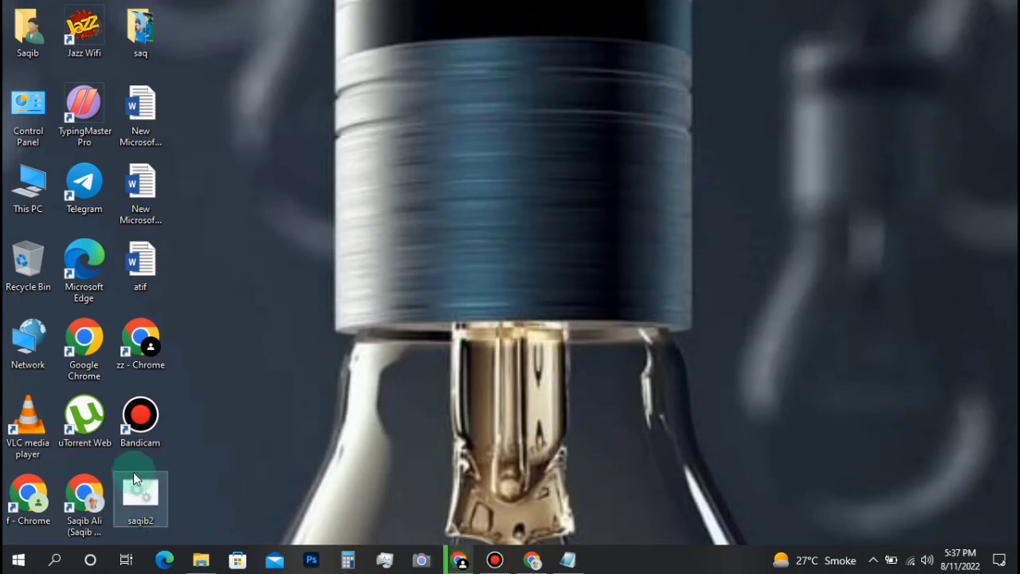
left_click(145, 510)
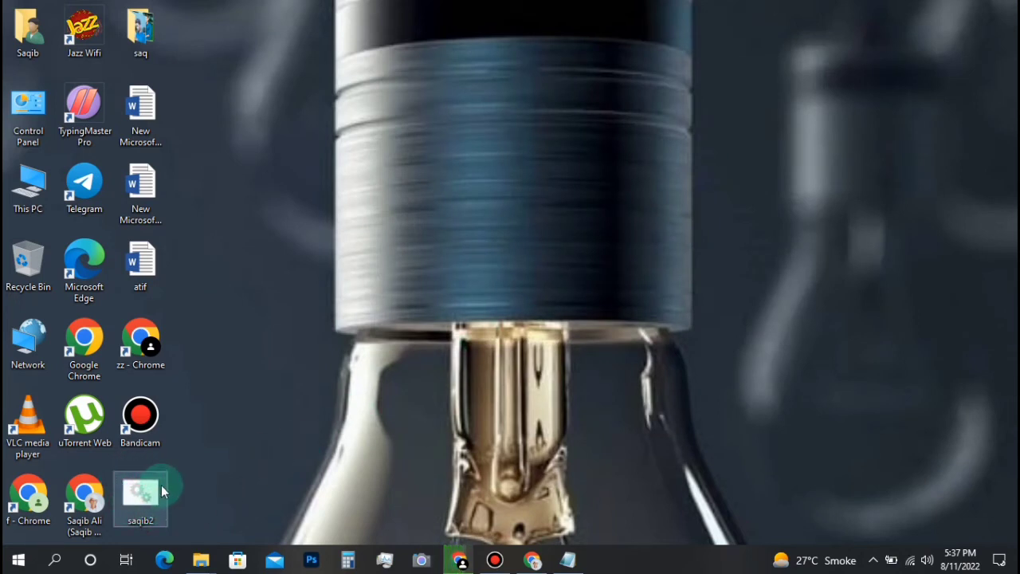
left_click(125, 491)
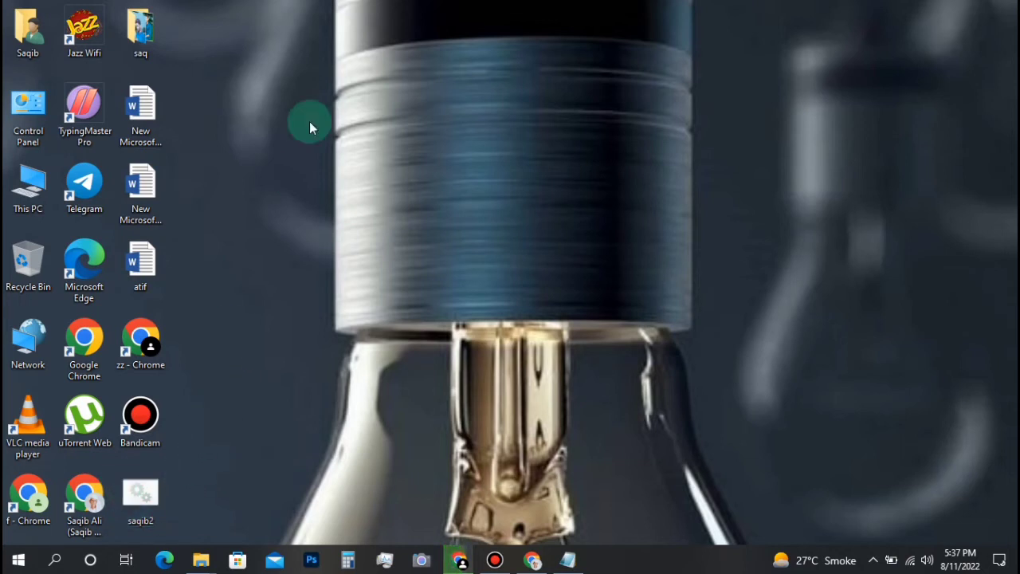
Restore Notepad and save an ANSI text copy to the Desktop, named with the owner's first name and no .bat extension
left_click(563, 345)
left_click(567, 560)
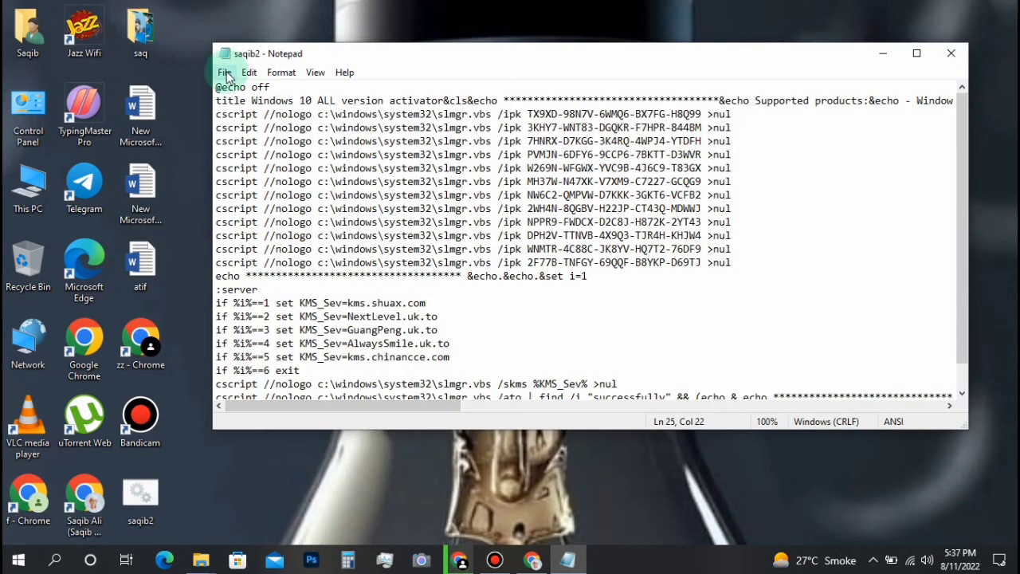
left_click(225, 73)
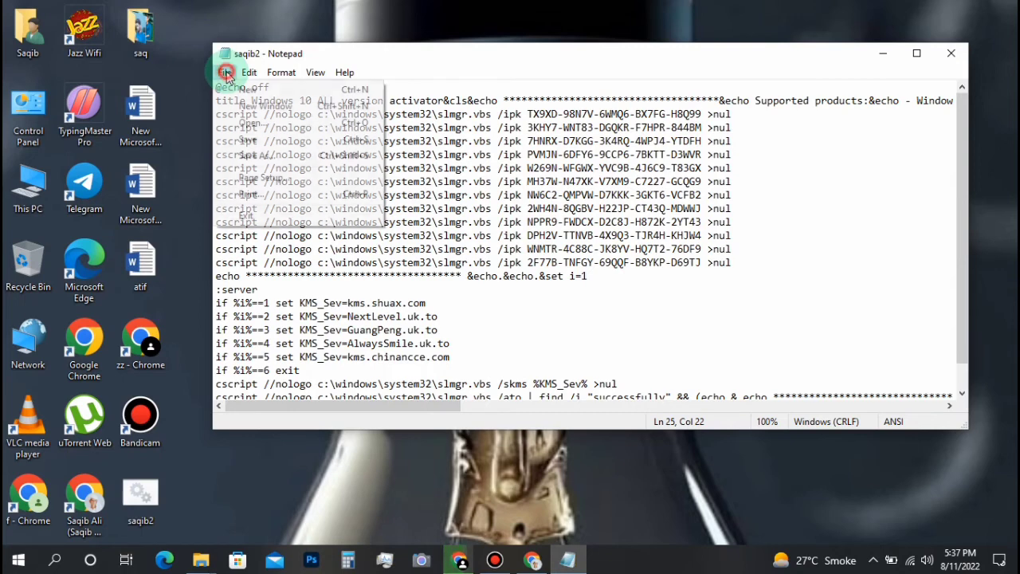
left_click(265, 155)
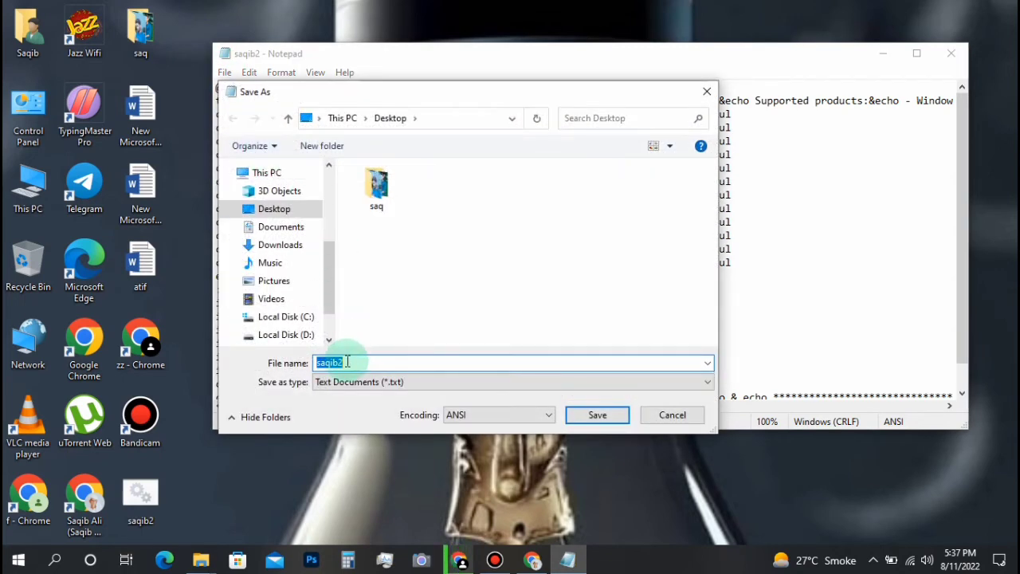
left_click(347, 361)
key("BackSpace")
key("BackSpace")
key("BackSpace")
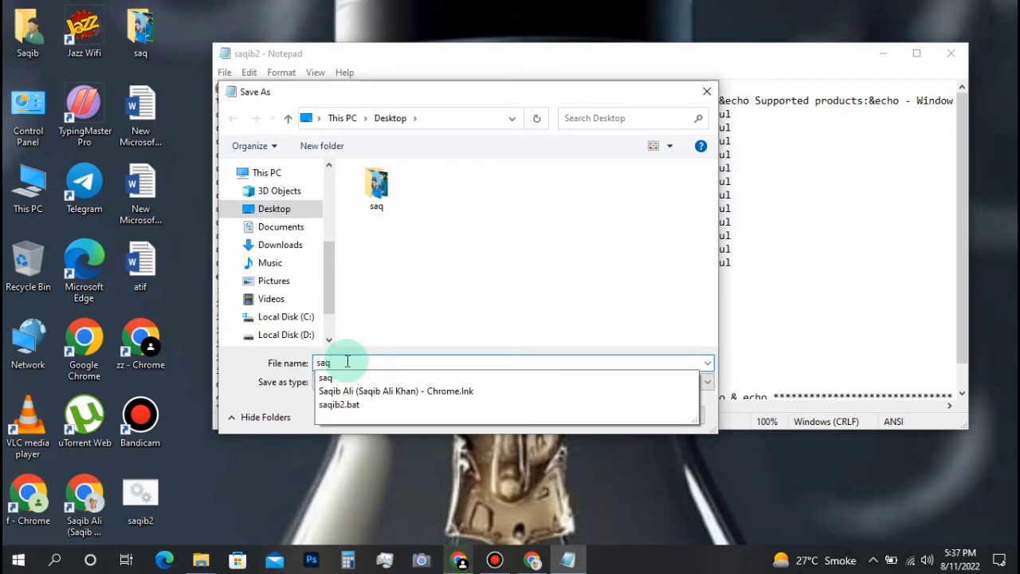
type("ib")
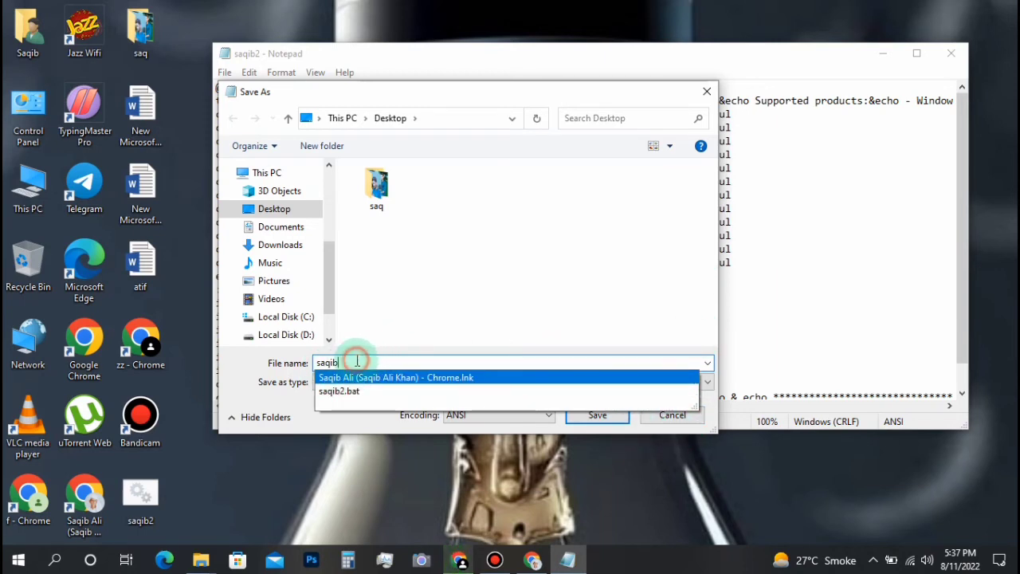
left_click(548, 414)
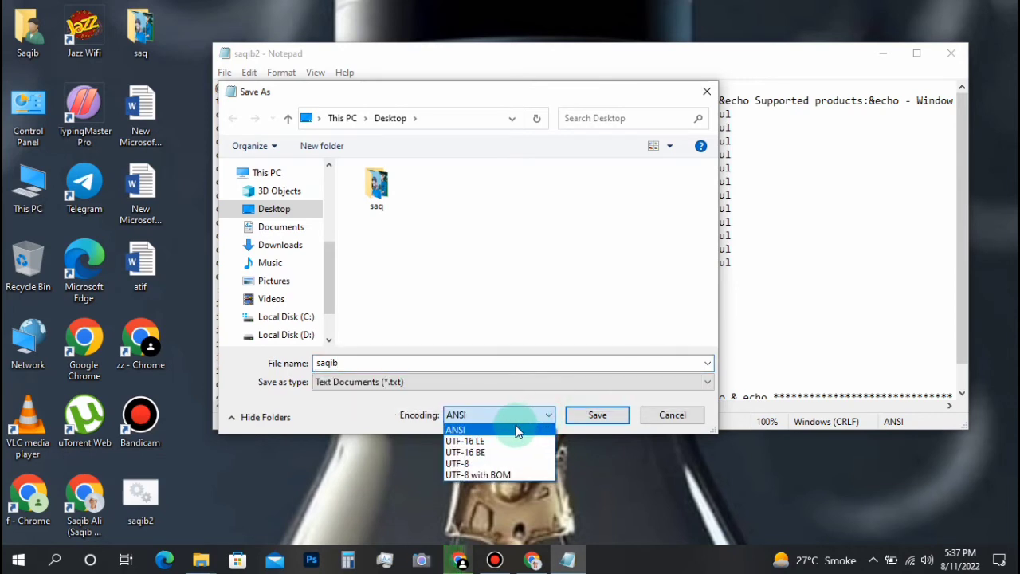
left_click(513, 429)
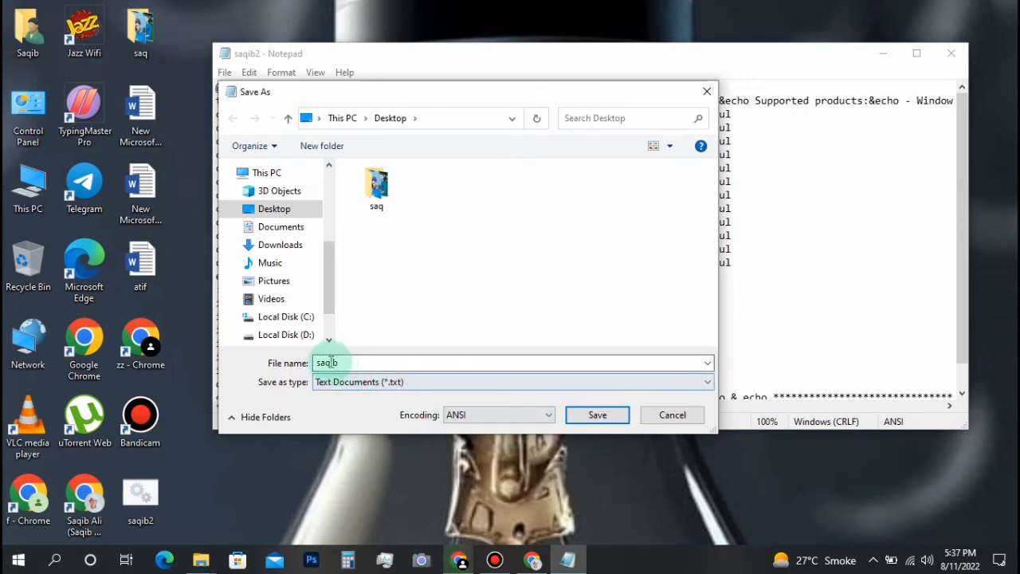
left_click(597, 415)
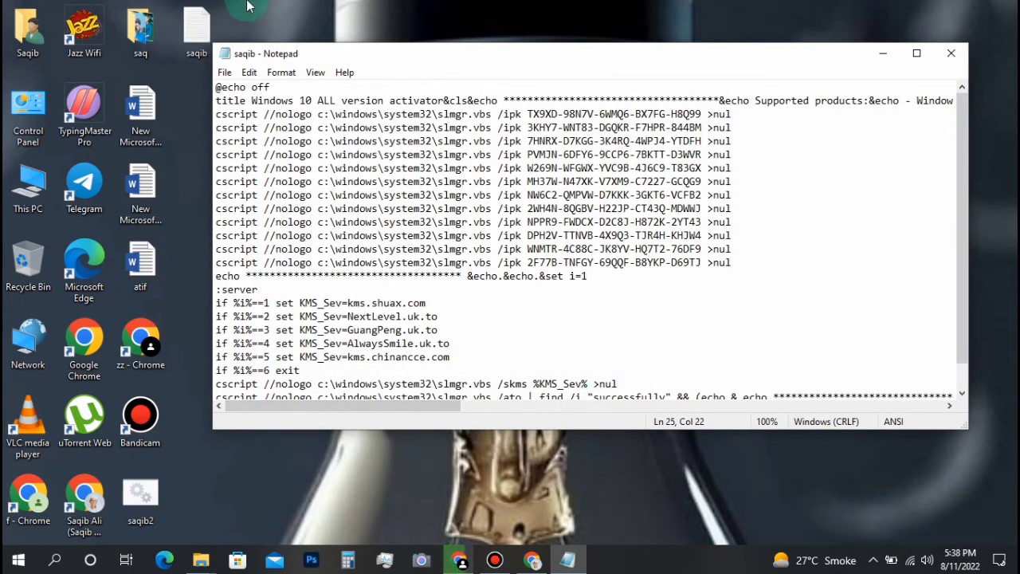
Minimize Notepad and remove the plain text copy of the script from the desktop
left_click(882, 53)
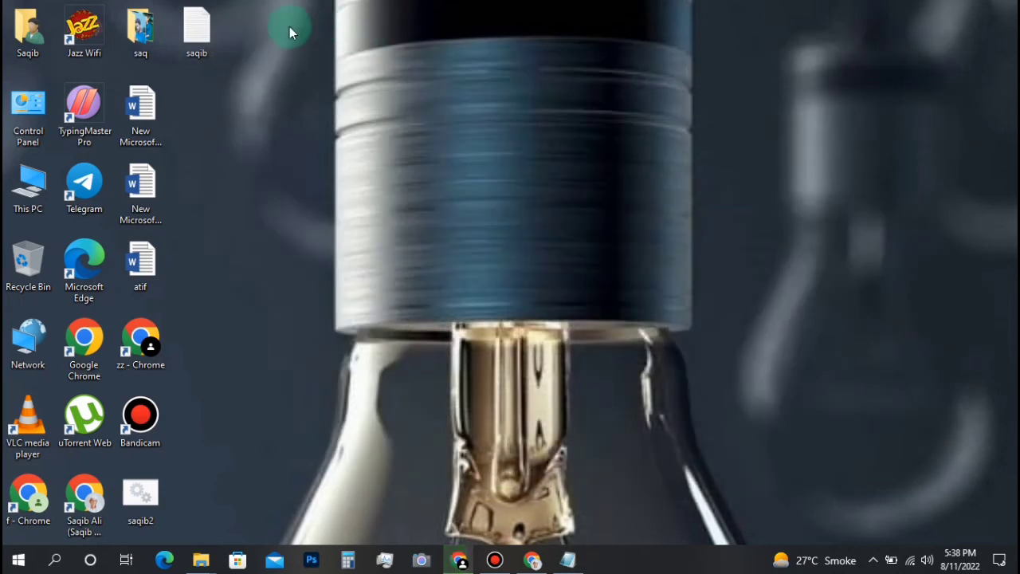
left_click_drag(210, 32, 272, 266)
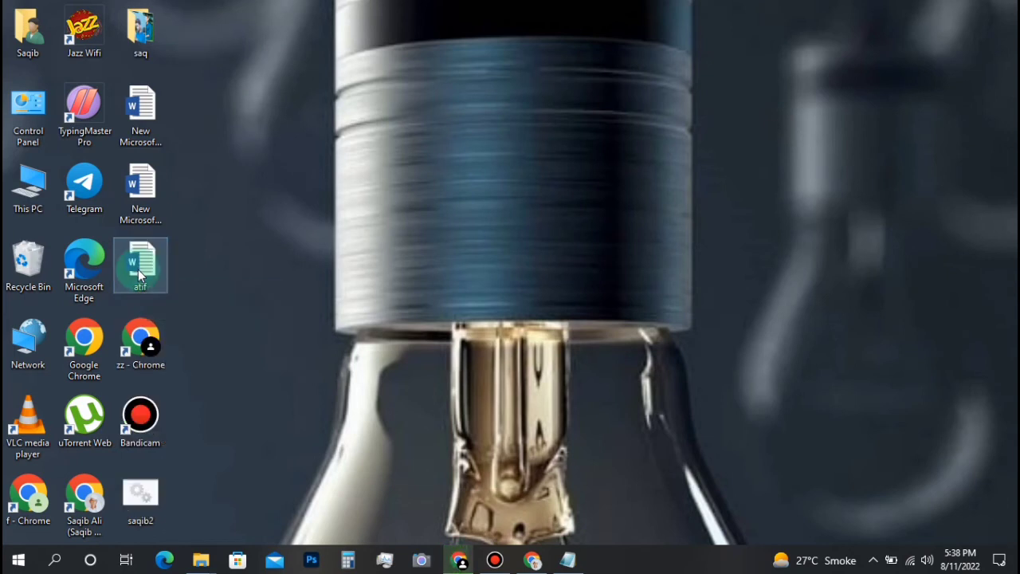
Run the saved activation batch file on the desktop as administrator
right_click(159, 470)
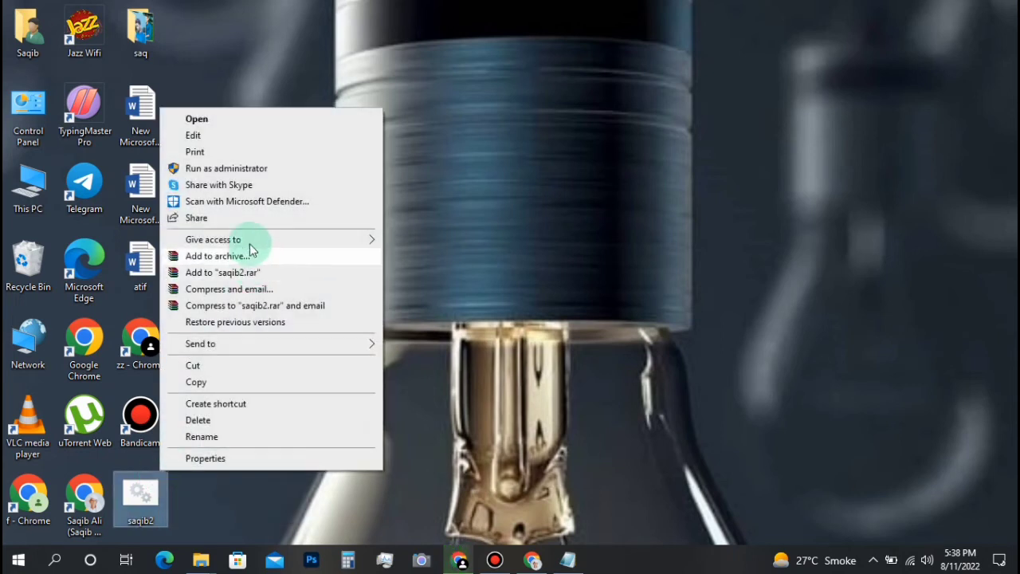
left_click(247, 172)
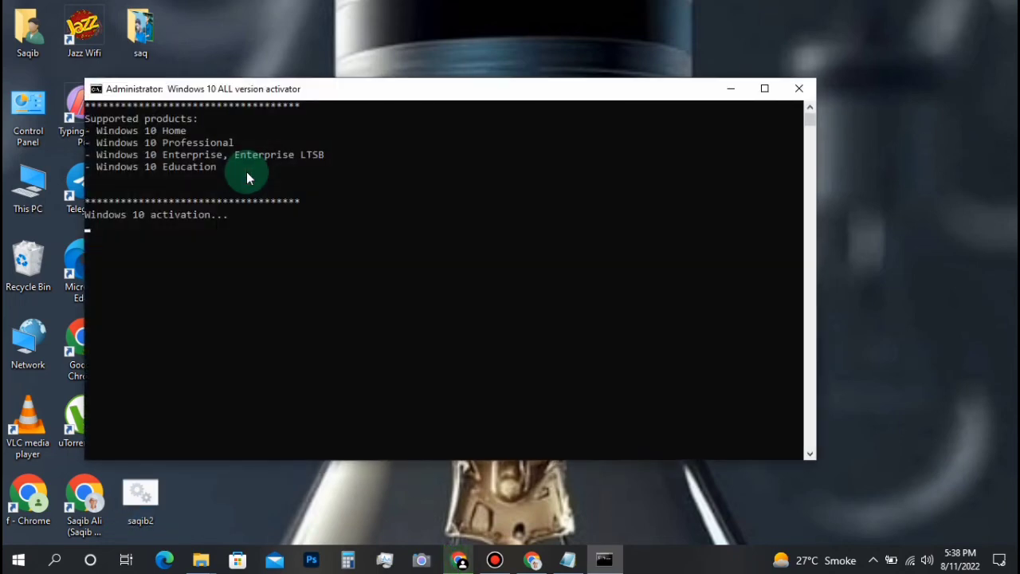